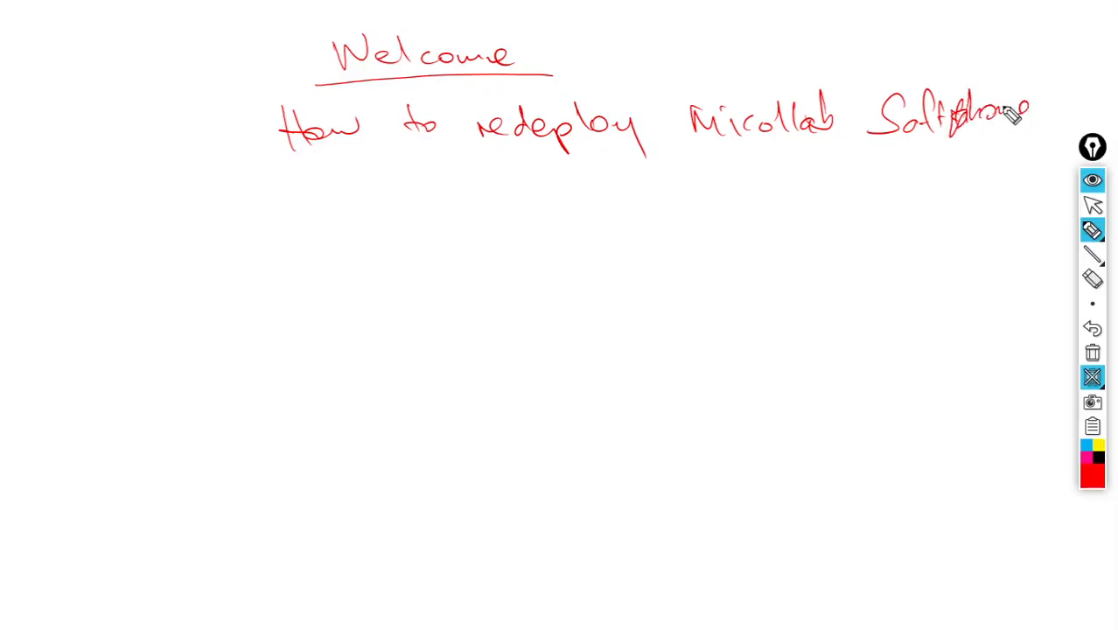
Step: Complete the handwritten title with "Client" and add circled item 1, "Reinstalled Micollab Softphone application", below it
mouse_move(396, 166)
mouse_down()
mouse_move(438, 191)
mouse_move(525, 175)
mouse_up()
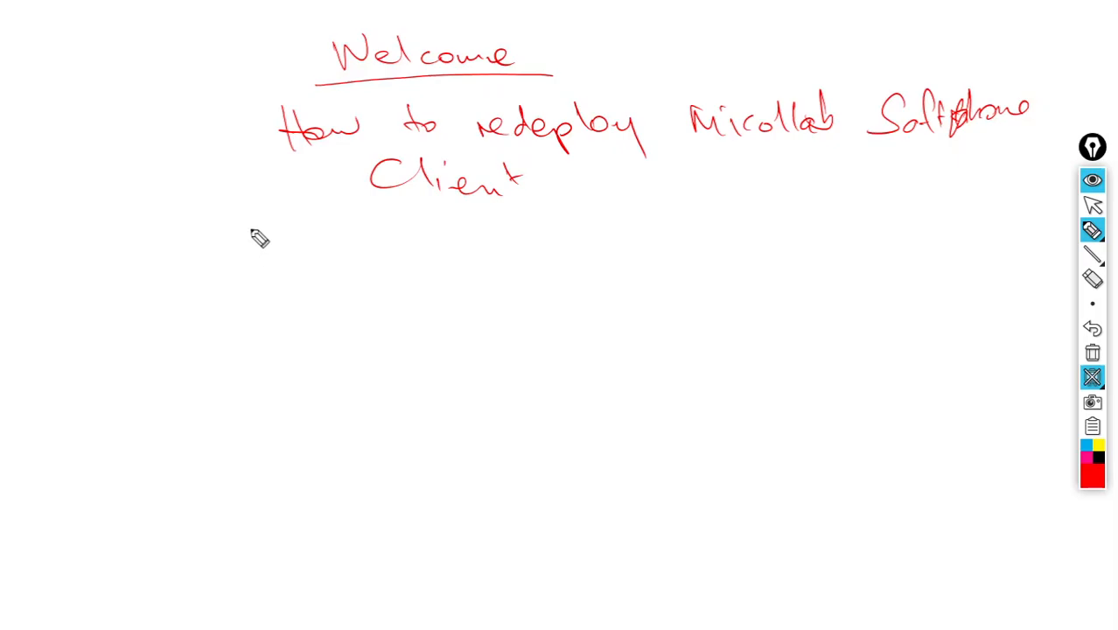
mouse_move(259, 224)
mouse_down()
mouse_move(262, 261)
mouse_move(267, 219)
mouse_move(348, 265)
mouse_move(484, 271)
mouse_move(507, 229)
mouse_up()
mouse_move(577, 240)
mouse_down()
mouse_move(708, 261)
mouse_move(737, 250)
mouse_move(812, 257)
mouse_move(826, 238)
mouse_move(816, 263)
mouse_move(857, 245)
mouse_move(932, 245)
mouse_up()
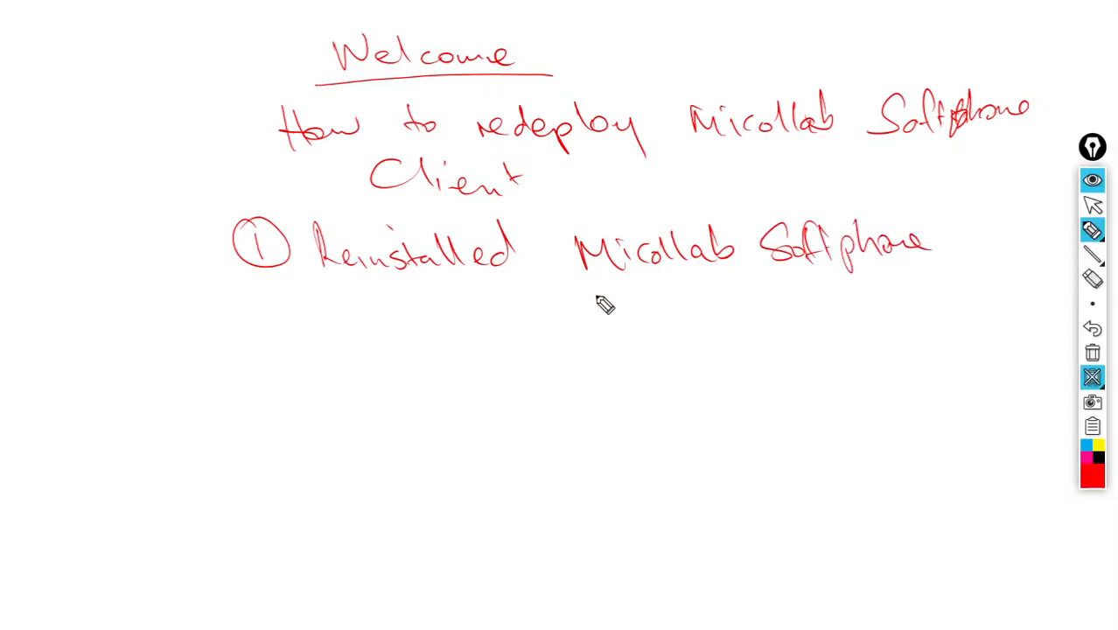
mouse_move(366, 299)
mouse_down()
mouse_move(444, 311)
mouse_move(475, 292)
mouse_move(507, 316)
mouse_move(602, 302)
mouse_up()
Step: Handwrite circled item 2, "You have 'Factory Reset' your Softphone application", below the first item
mouse_move(266, 360)
mouse_down()
mouse_move(282, 380)
mouse_move(239, 374)
mouse_move(247, 399)
mouse_up()
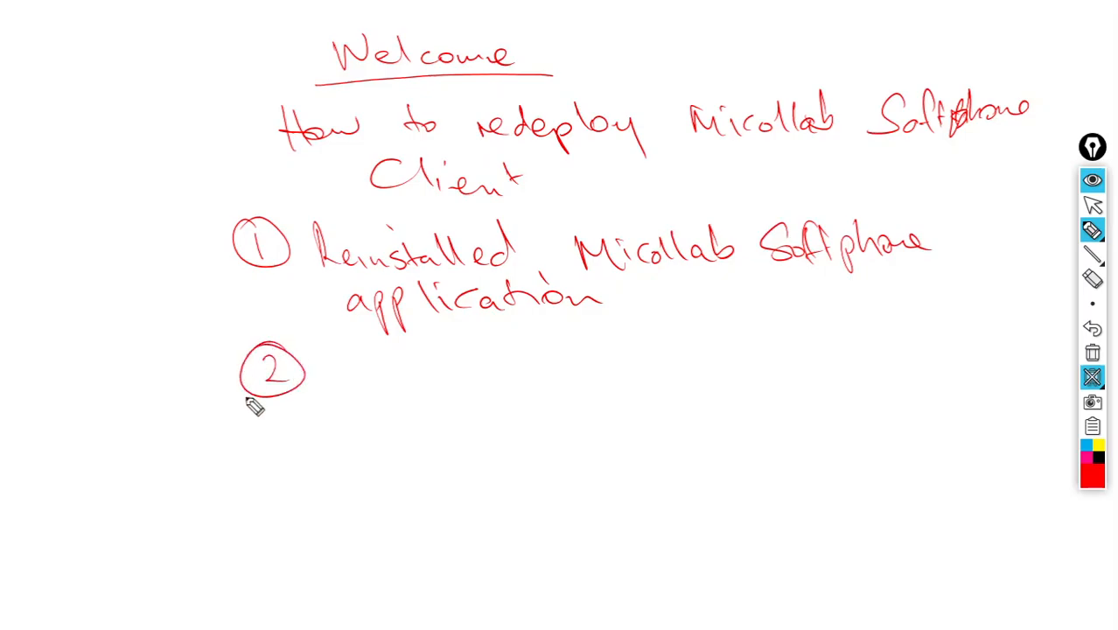
mouse_move(337, 360)
mouse_down()
mouse_move(382, 393)
mouse_move(530, 378)
mouse_up()
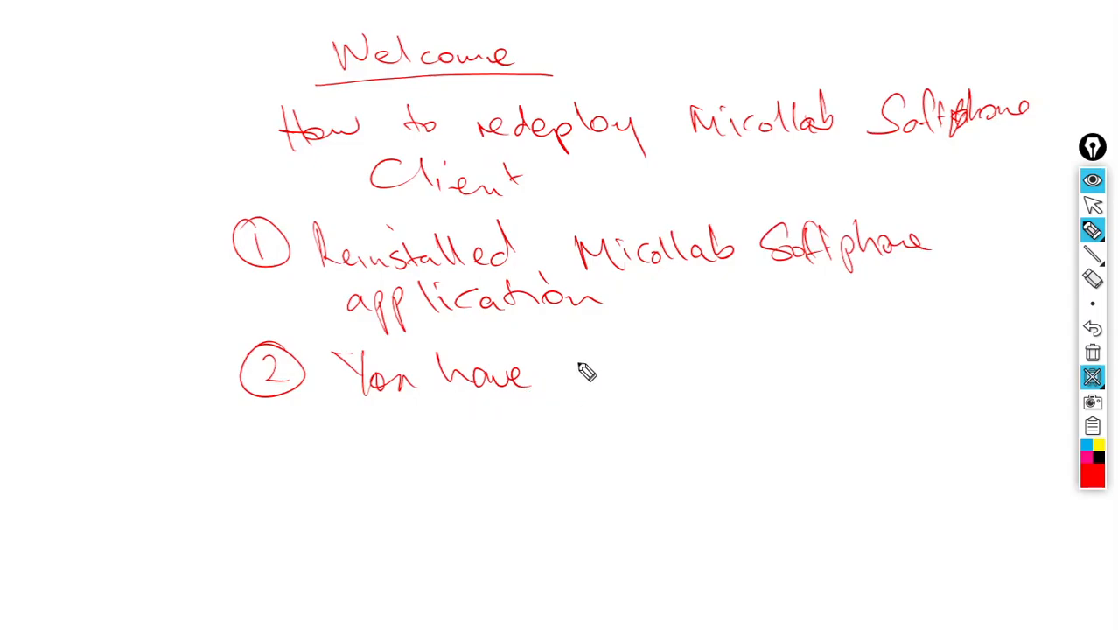
mouse_move(586, 372)
mouse_down()
mouse_move(656, 393)
mouse_move(739, 370)
mouse_move(764, 382)
mouse_move(811, 374)
mouse_move(823, 339)
mouse_move(818, 351)
mouse_up()
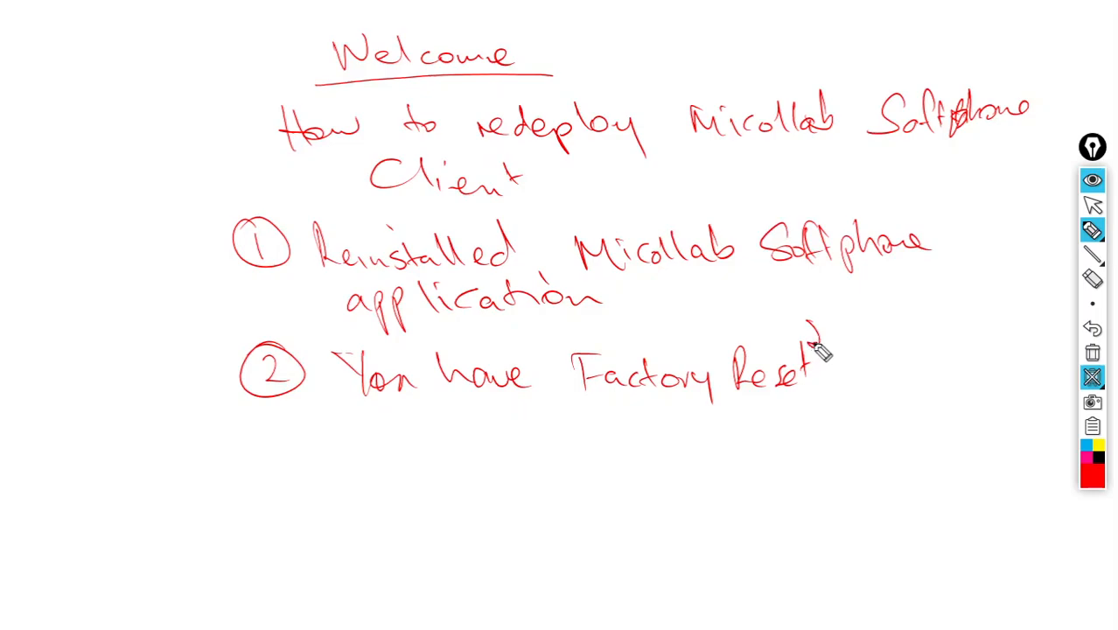
drag(556, 347, 566, 358)
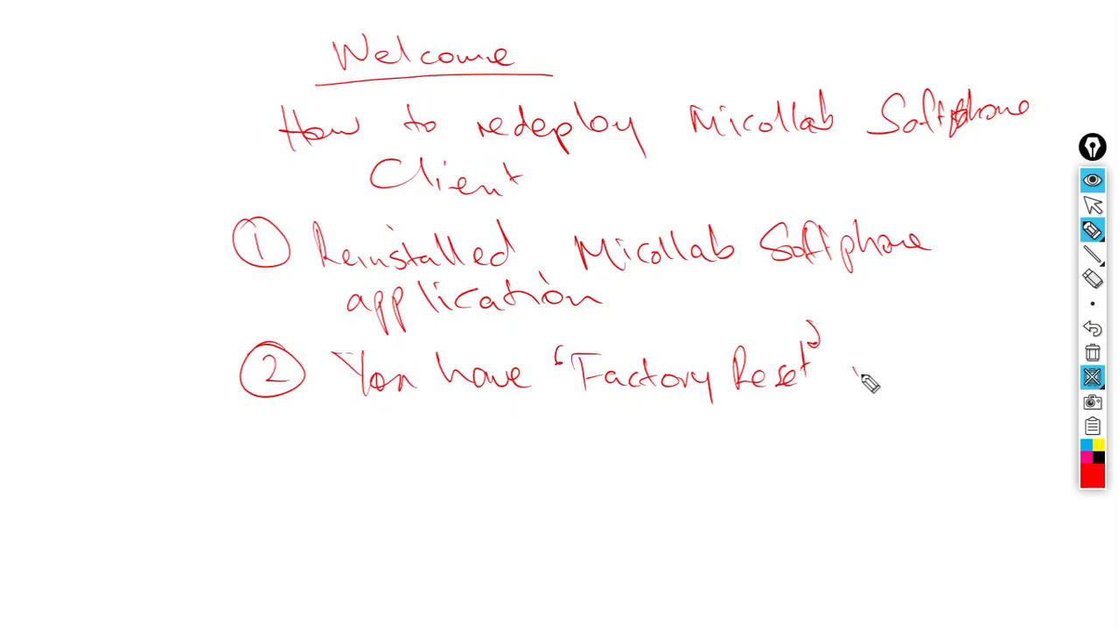
mouse_move(869, 382)
mouse_down()
mouse_move(919, 378)
mouse_move(896, 372)
mouse_up()
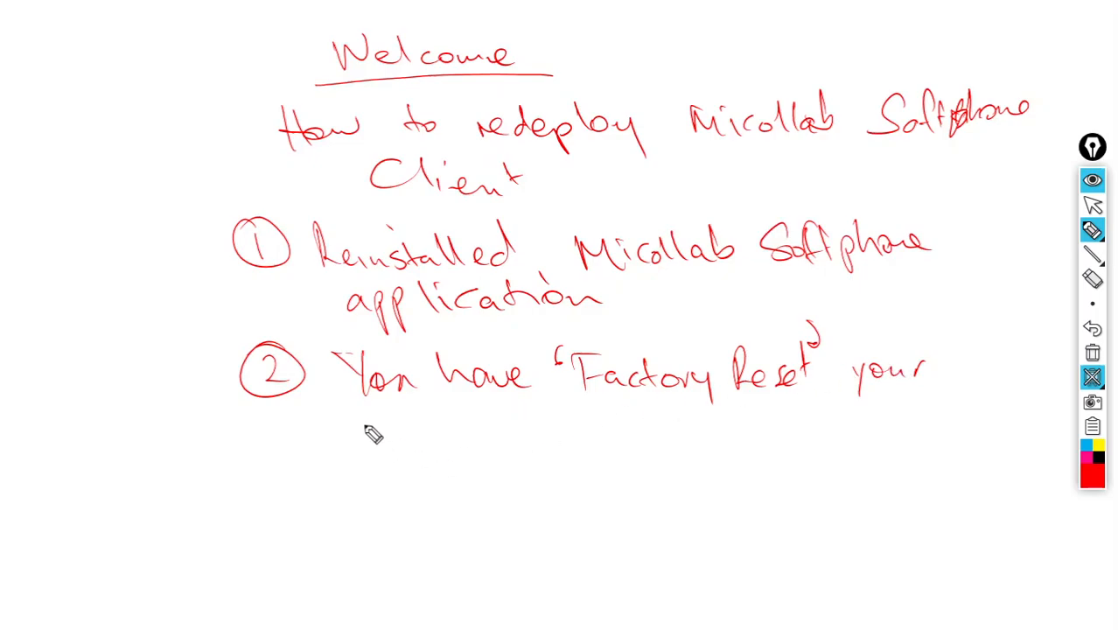
mouse_move(381, 417)
mouse_down()
mouse_move(385, 437)
mouse_move(411, 424)
mouse_move(428, 440)
mouse_move(696, 433)
mouse_move(736, 419)
mouse_move(754, 437)
mouse_move(817, 430)
mouse_move(798, 406)
mouse_up()
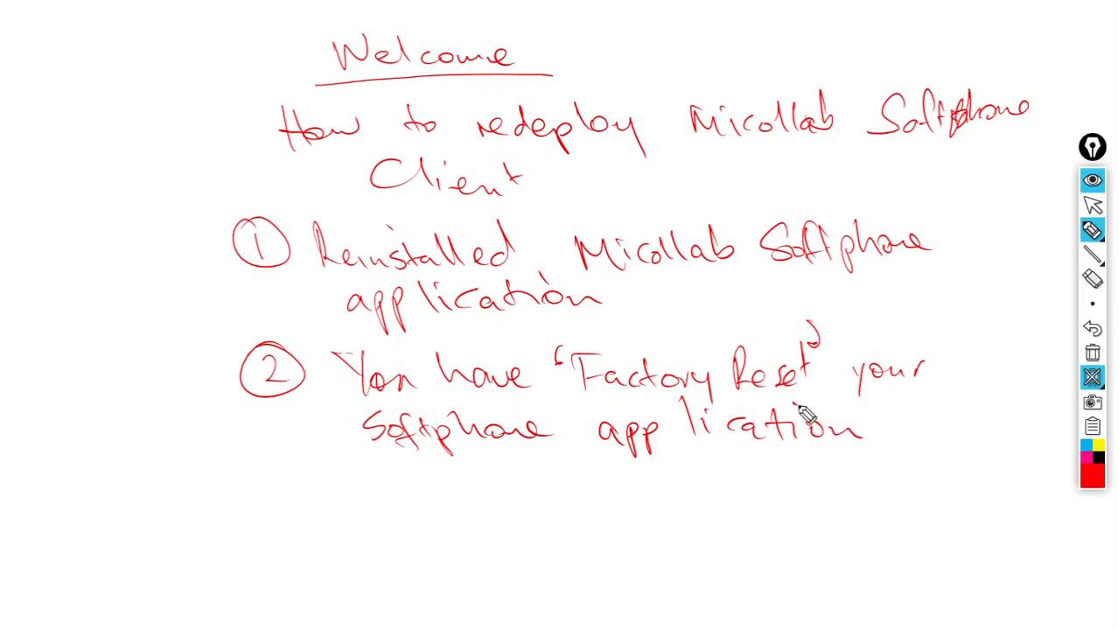
Step: Handwrite circled item 3, "Something went wrong with your Softphone application", followed by "Enter Authentication Key" in quotation marks
mouse_move(272, 483)
mouse_down()
mouse_move(259, 475)
mouse_move(229, 498)
mouse_up()
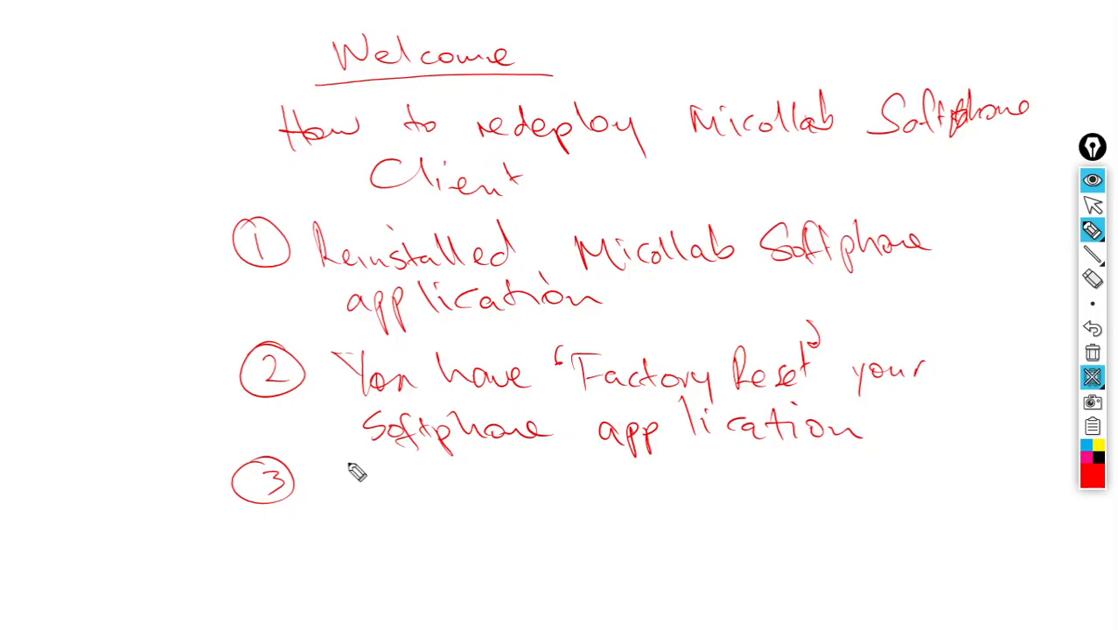
mouse_move(355, 466)
mouse_down()
mouse_move(351, 480)
mouse_move(429, 502)
mouse_move(532, 507)
mouse_move(515, 496)
mouse_up()
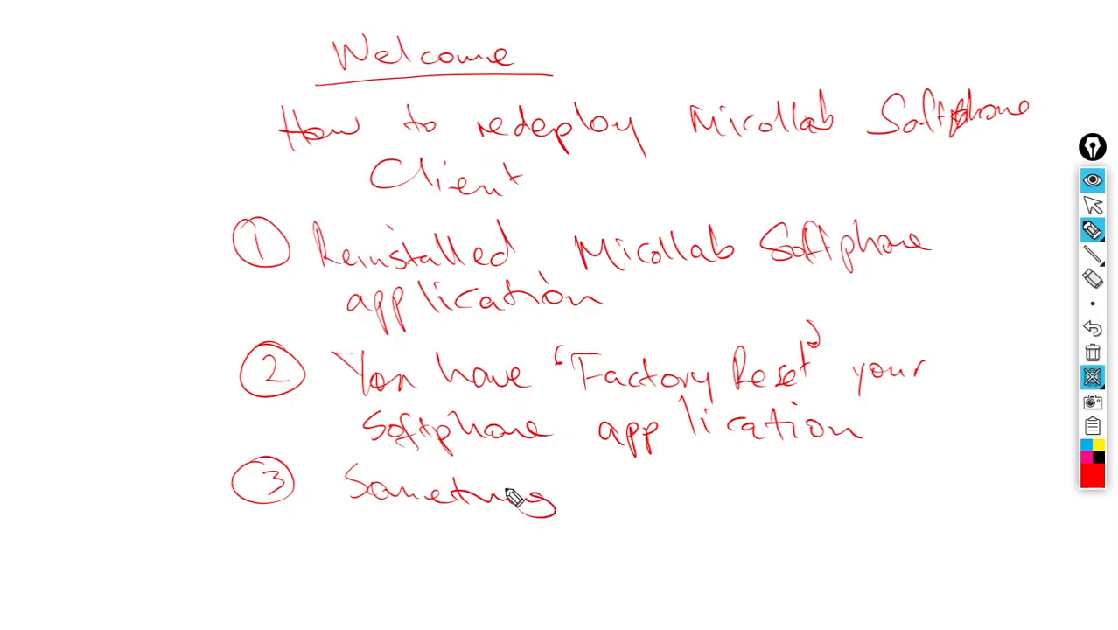
mouse_move(600, 494)
mouse_down()
mouse_move(617, 513)
mouse_move(659, 513)
mouse_move(794, 489)
mouse_move(928, 497)
mouse_move(928, 477)
mouse_move(967, 476)
mouse_up()
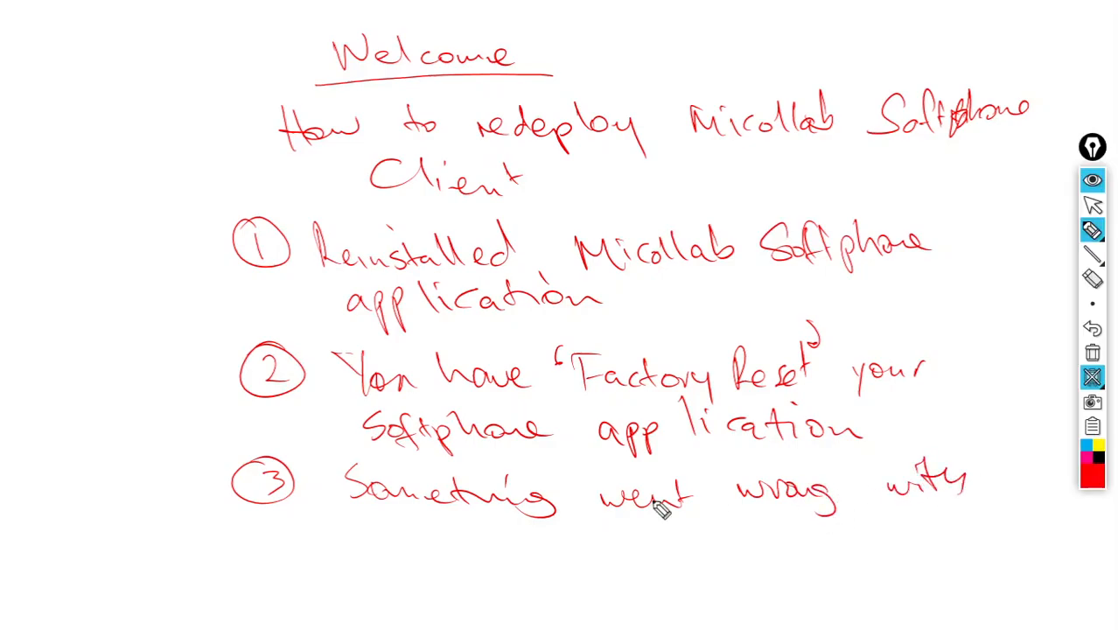
mouse_move(288, 532)
mouse_down()
mouse_move(380, 554)
mouse_move(474, 534)
mouse_move(516, 551)
mouse_move(554, 539)
mouse_move(617, 547)
mouse_move(705, 535)
mouse_move(719, 545)
mouse_move(839, 519)
mouse_move(899, 542)
mouse_move(918, 528)
mouse_up()
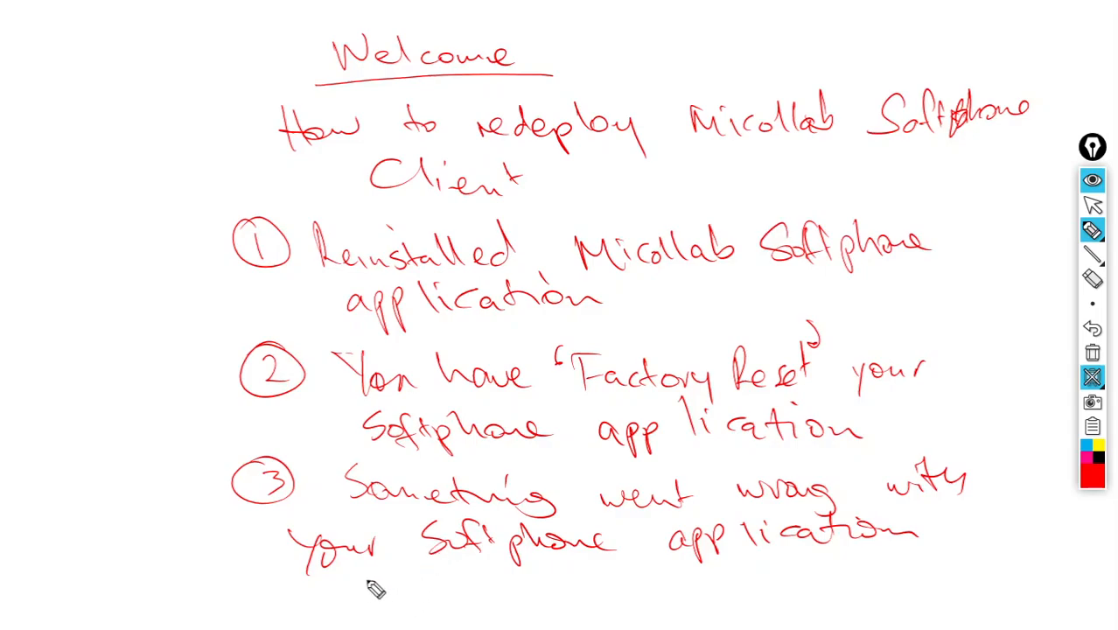
mouse_move(376, 577)
mouse_down()
mouse_move(380, 594)
mouse_move(471, 594)
mouse_move(478, 581)
mouse_move(524, 592)
mouse_move(569, 583)
mouse_move(594, 595)
mouse_move(766, 587)
mouse_move(756, 567)
mouse_move(842, 592)
mouse_move(898, 586)
mouse_move(890, 591)
mouse_up()
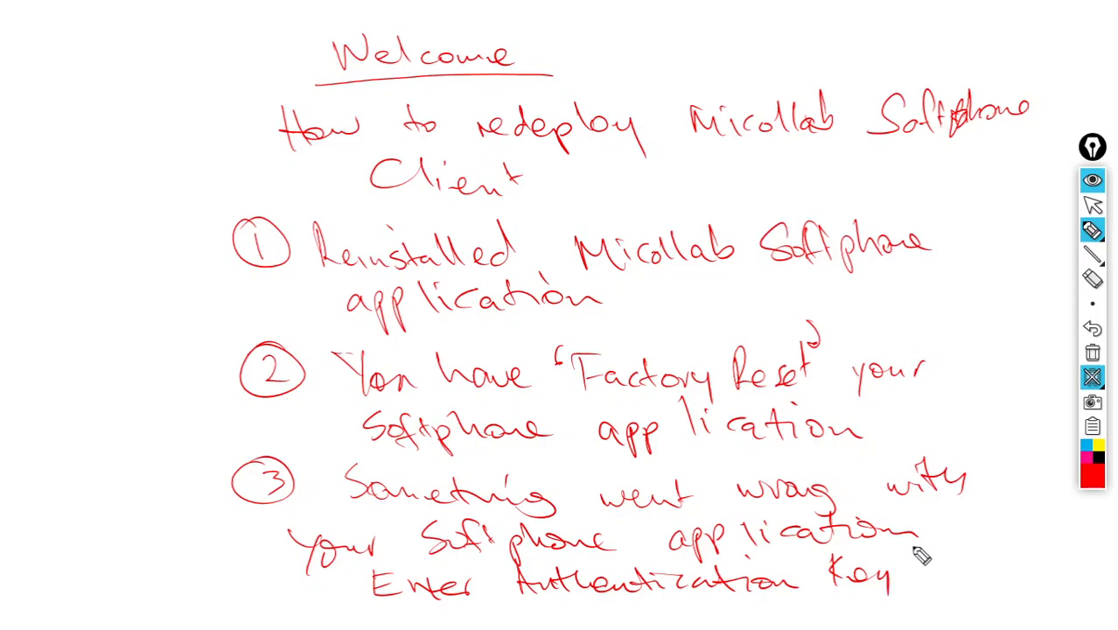
drag(911, 554, 927, 542)
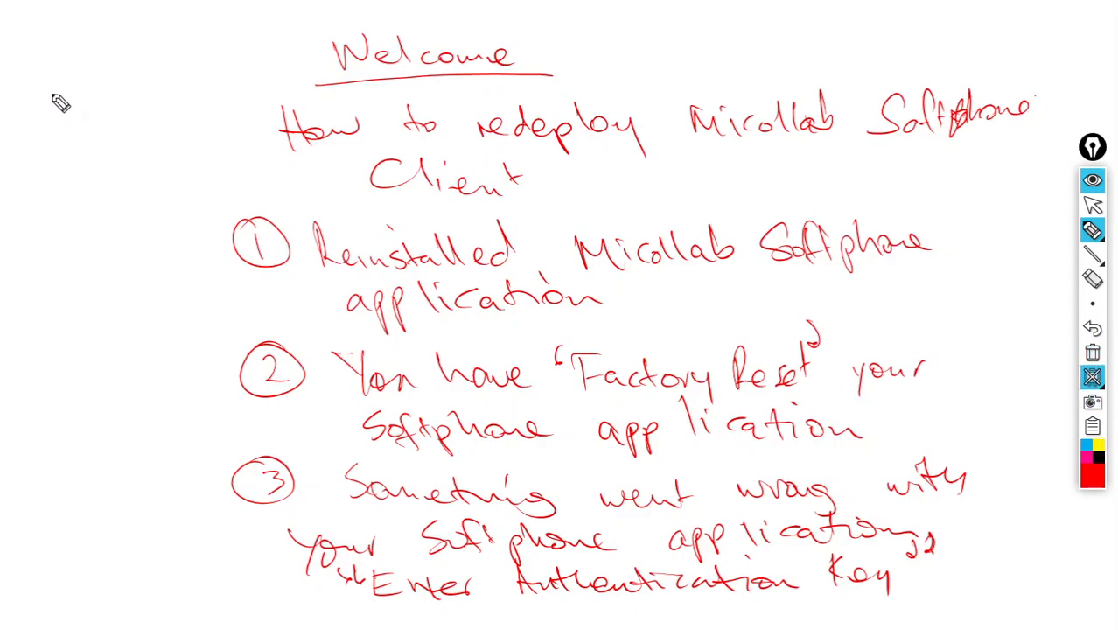
Step: Handwrite the notes "Deployment Email" and "Re-register" in the blank margin beside the title and list
mouse_move(46, 91)
mouse_down()
mouse_move(75, 150)
mouse_move(118, 155)
mouse_move(121, 132)
mouse_move(153, 105)
mouse_move(260, 99)
mouse_move(247, 84)
mouse_up()
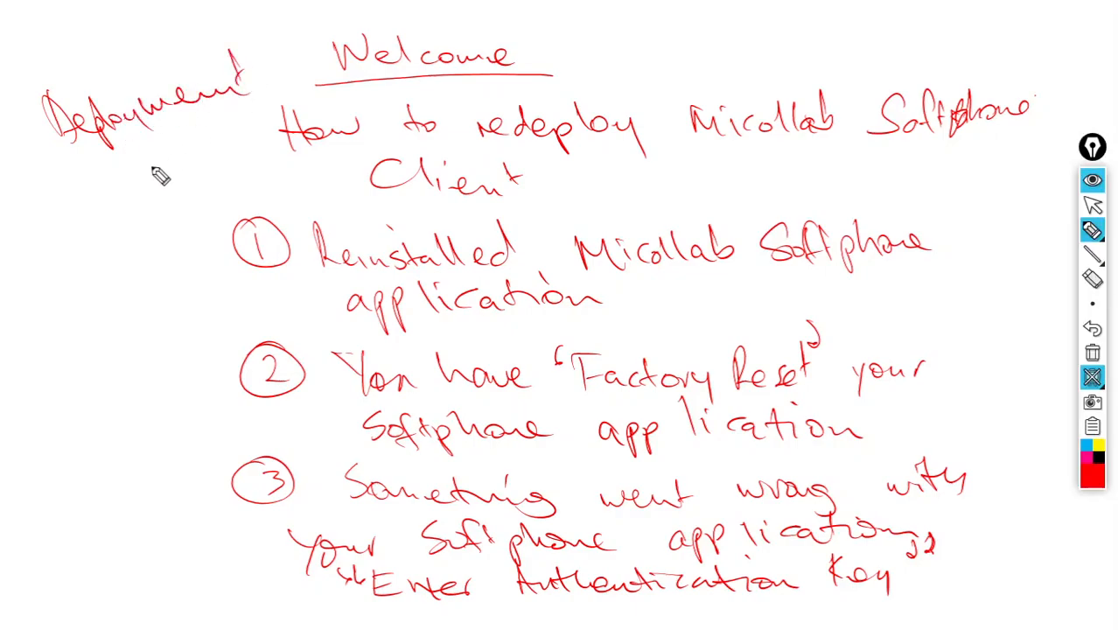
mouse_move(57, 203)
mouse_down()
mouse_move(92, 242)
mouse_move(77, 214)
mouse_move(142, 215)
mouse_move(175, 187)
mouse_up()
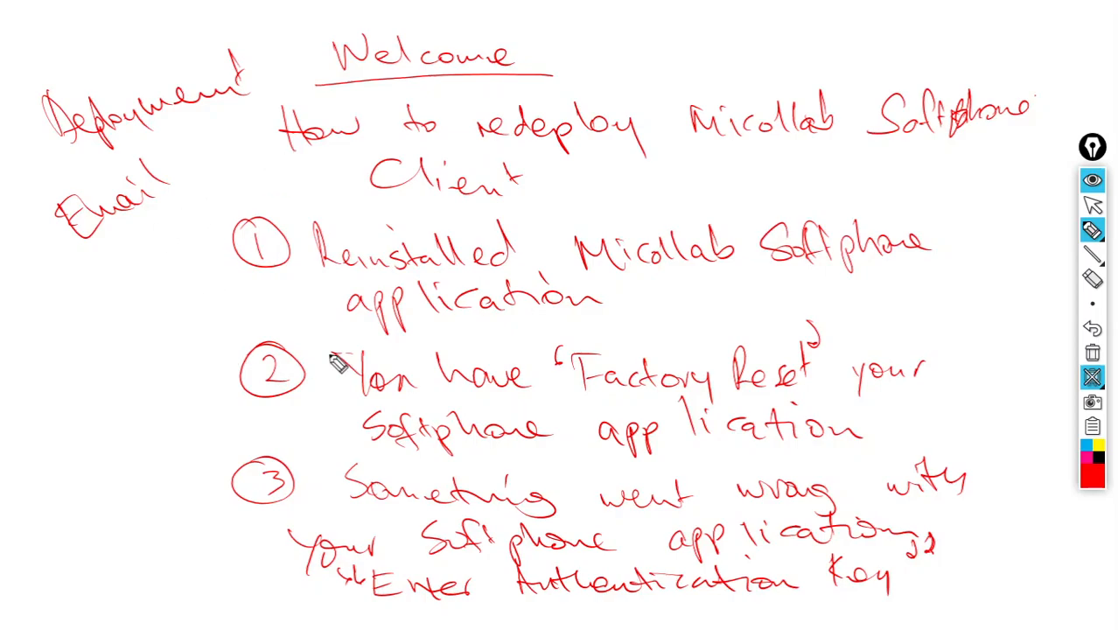
mouse_move(56, 341)
mouse_down()
mouse_move(43, 341)
mouse_move(98, 348)
mouse_move(105, 312)
mouse_move(151, 322)
mouse_move(152, 293)
mouse_move(188, 241)
mouse_up()
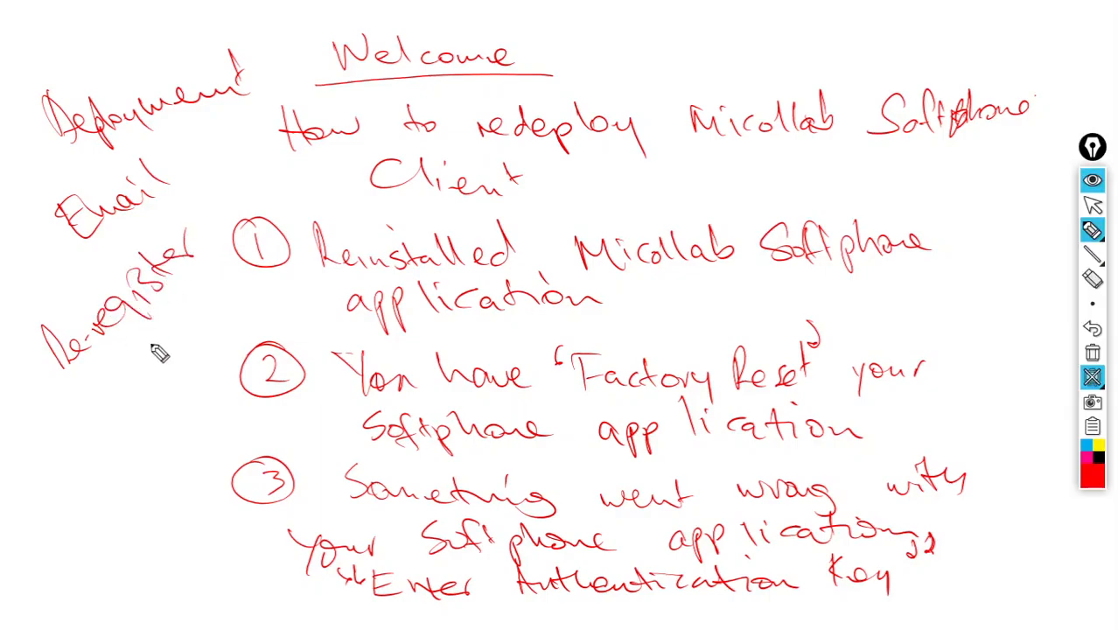
Step: Clear all handwriting and turn off the whiteboard background to show the desktop
click(1093, 353)
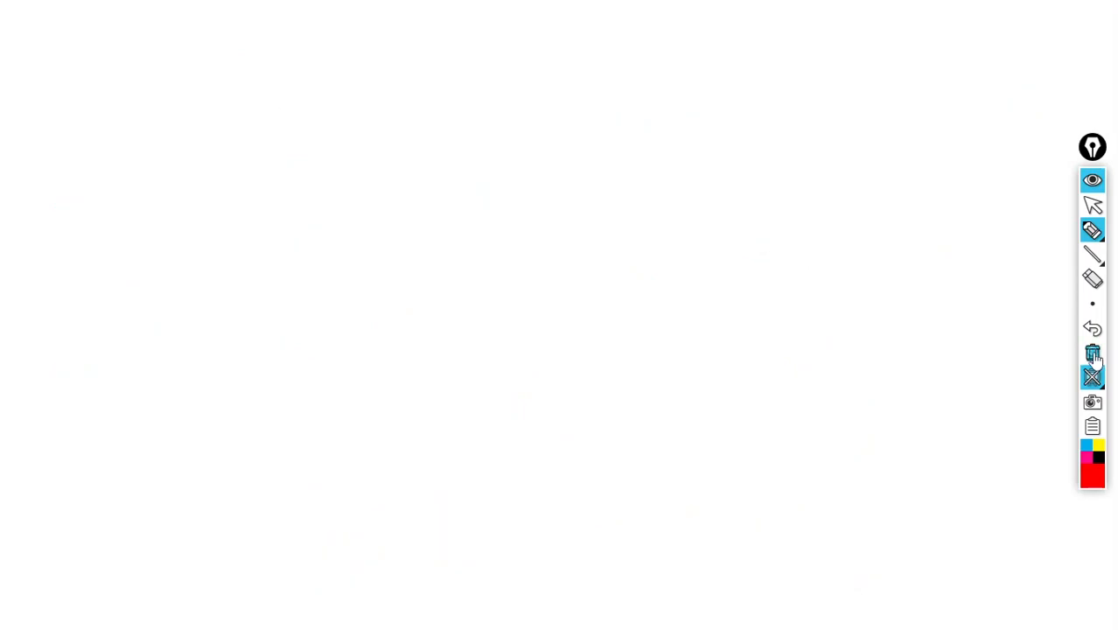
click(1093, 378)
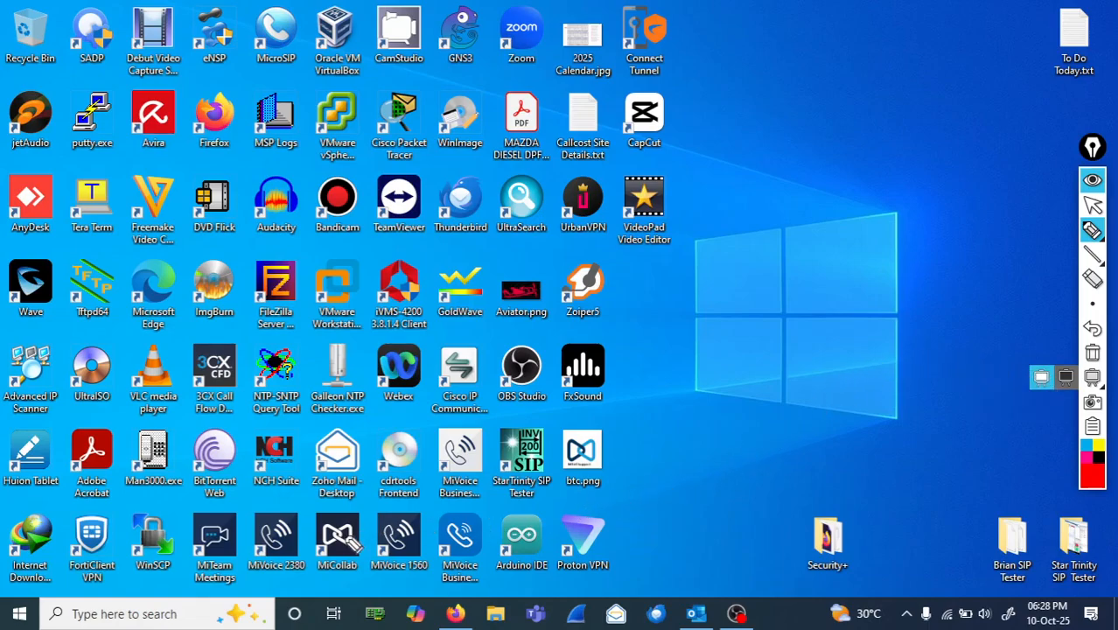
Step: Circle the MiCollab desktop shortcut in red, clear the marking, and open MiCollab
drag(366, 510, 332, 506)
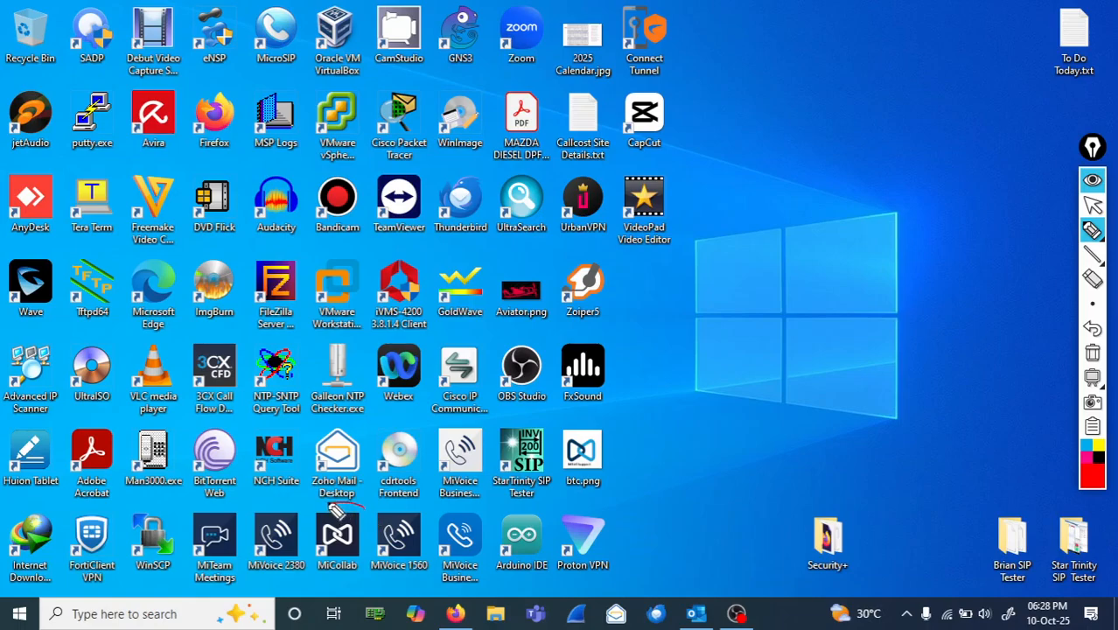
mouse_move(344, 593)
mouse_down()
mouse_move(374, 560)
mouse_move(317, 515)
mouse_move(331, 588)
mouse_move(372, 534)
mouse_up()
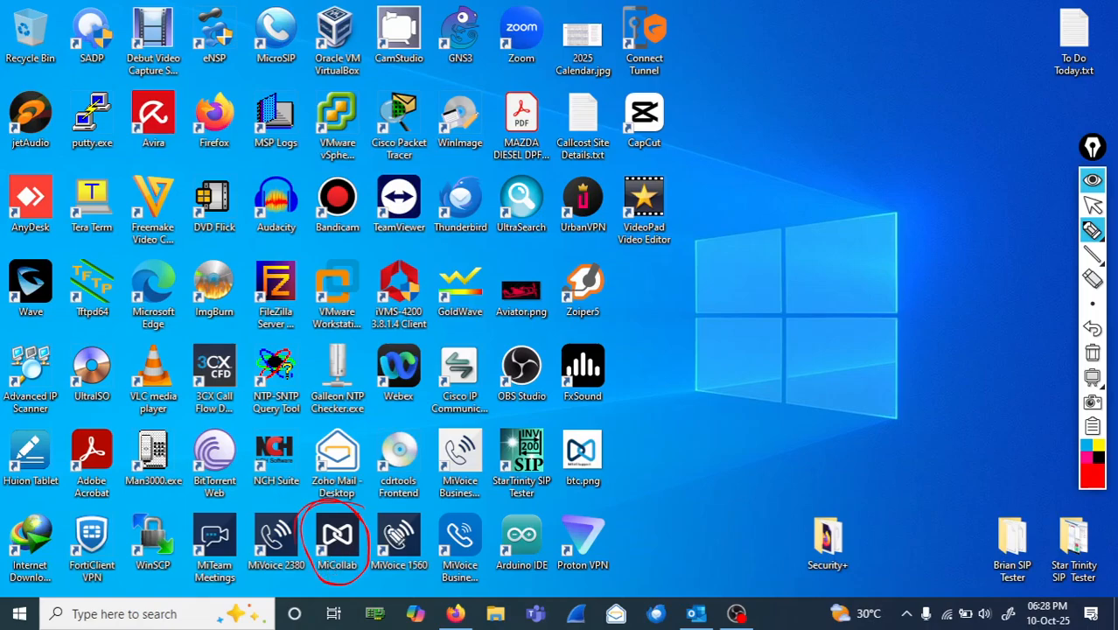
click(1093, 354)
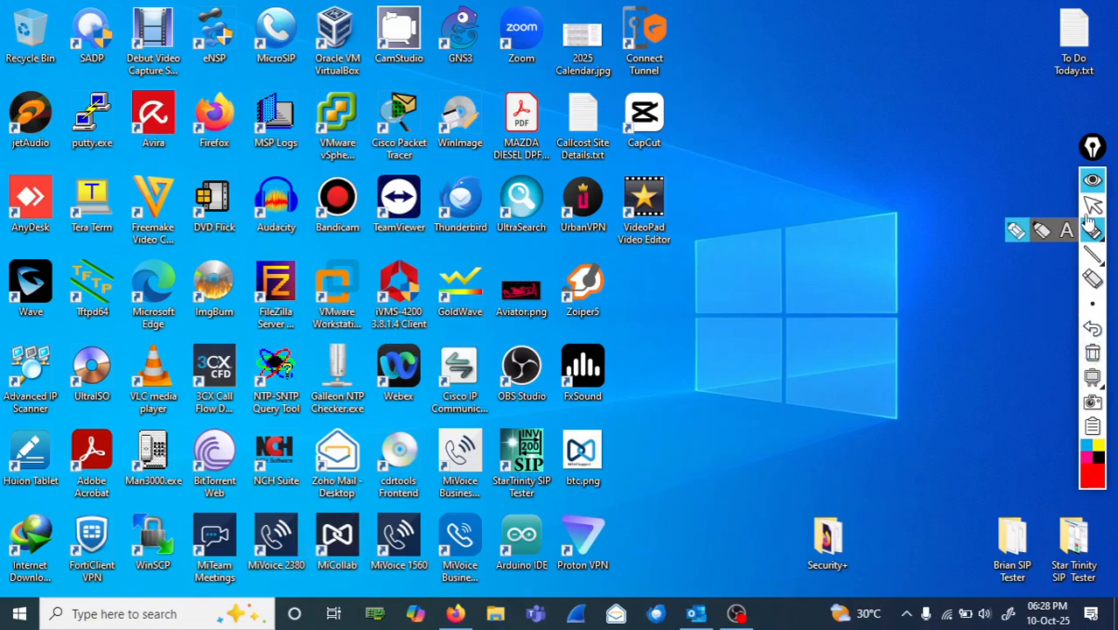
click(1092, 204)
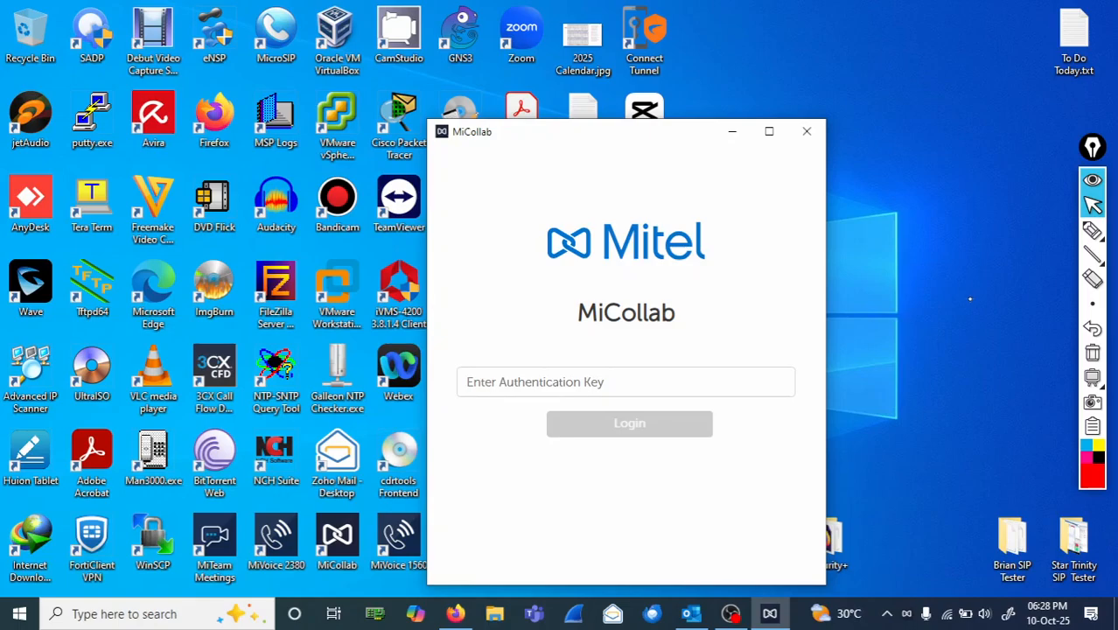
Step: Circle the MiCollab authentication key prompt in red, scribble a mark beneath it, and clear the annotations
click(1093, 230)
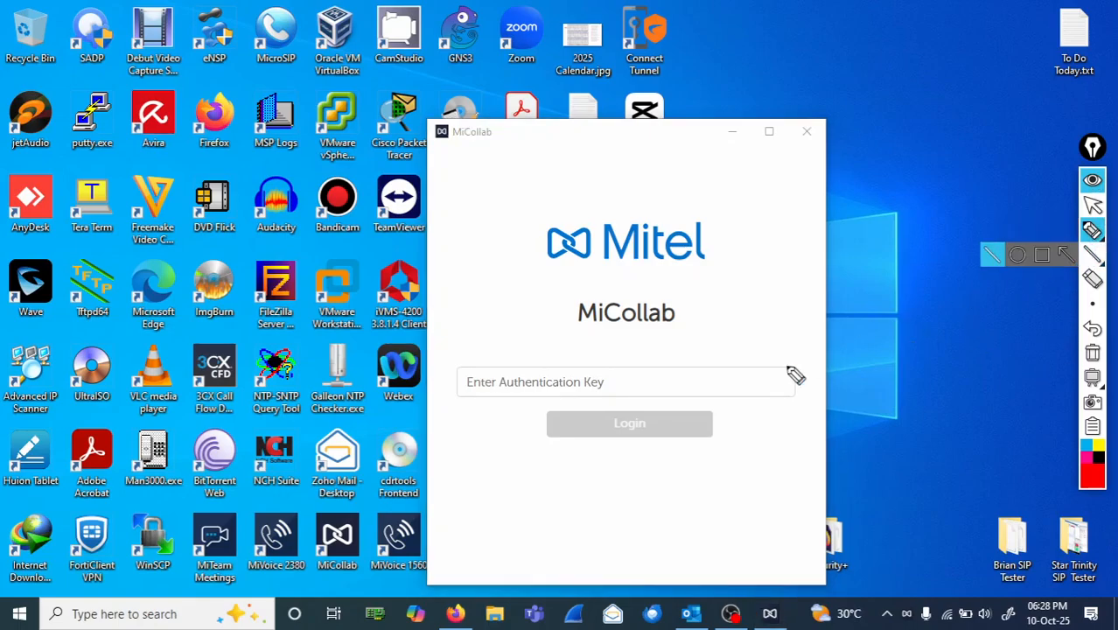
mouse_move(778, 353)
mouse_down()
mouse_move(665, 341)
mouse_move(461, 370)
mouse_move(580, 443)
mouse_move(804, 394)
mouse_move(531, 370)
mouse_up()
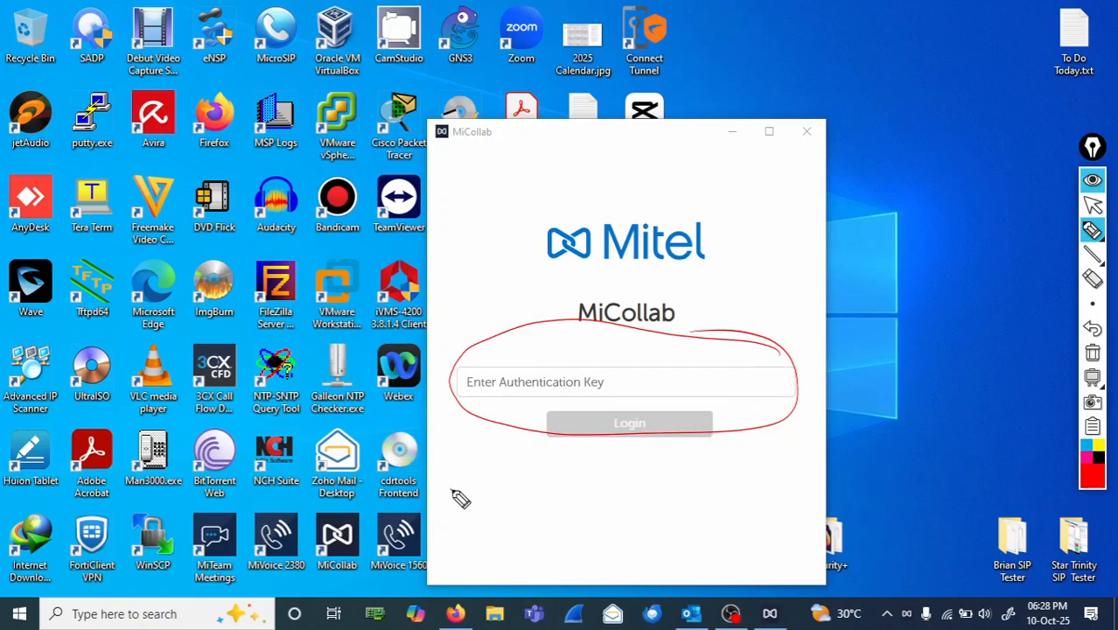
drag(451, 495, 479, 482)
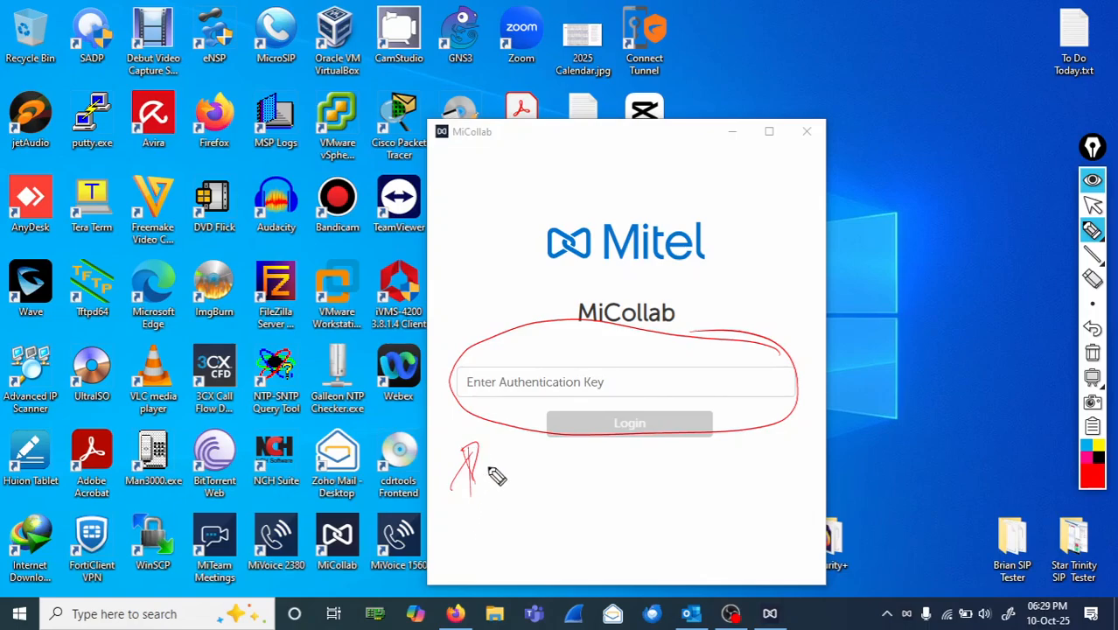
mouse_move(449, 484)
mouse_down()
mouse_move(491, 487)
mouse_move(458, 499)
mouse_move(466, 474)
mouse_up()
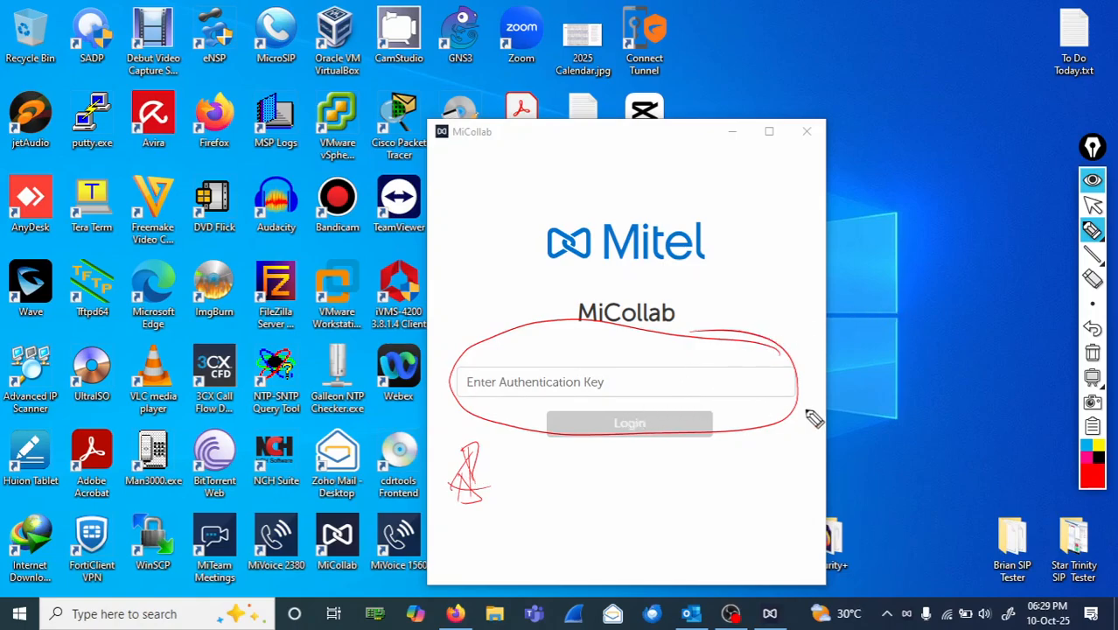
click(1092, 355)
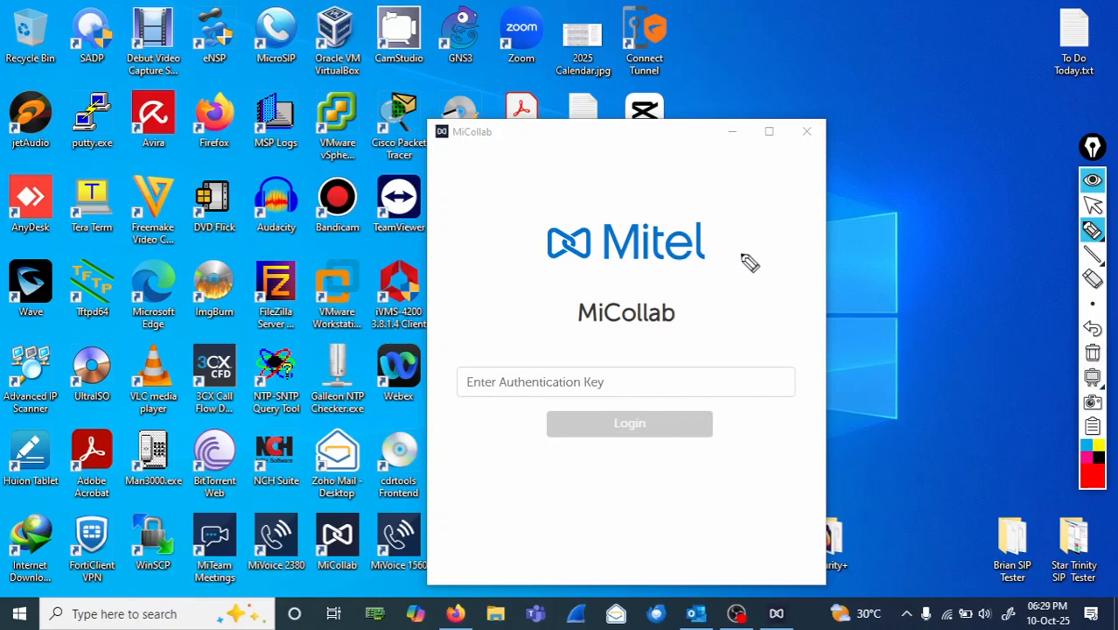
Step: Return to the normal pointer, switch to Firefox, and log in to the MiCollab server as admin with the prefilled credentials
mouse_move(1092, 310)
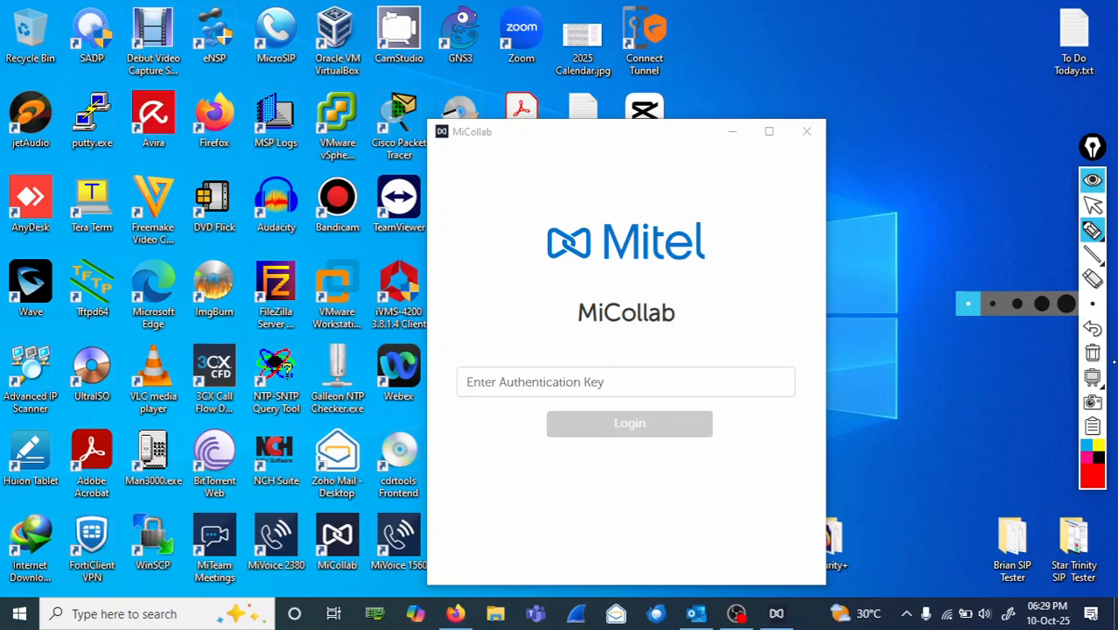
click(1093, 204)
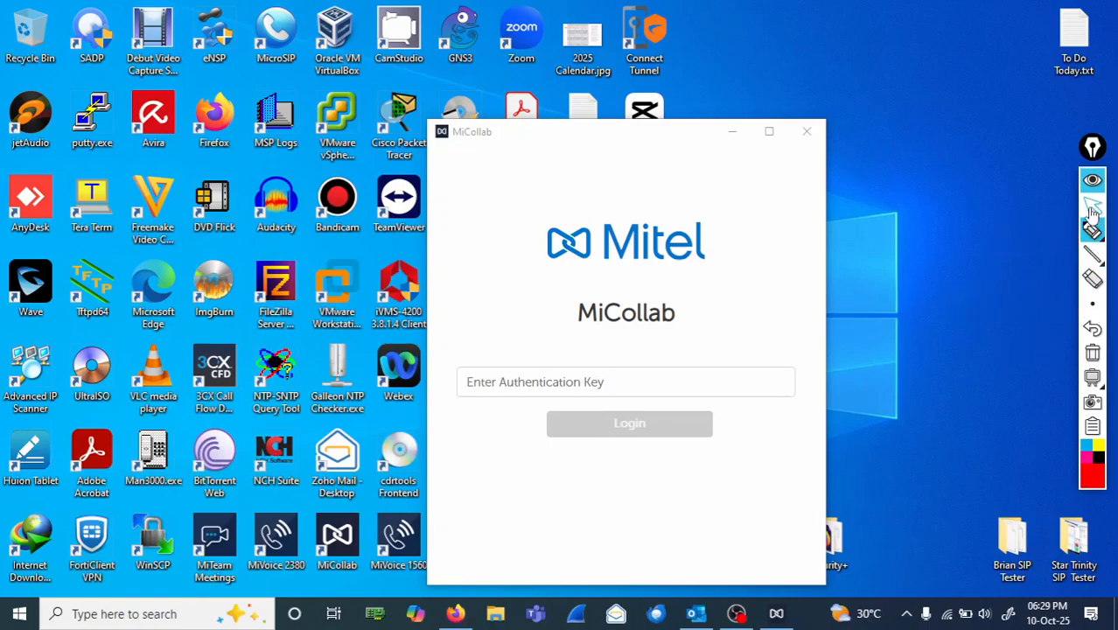
mouse_move(1090, 230)
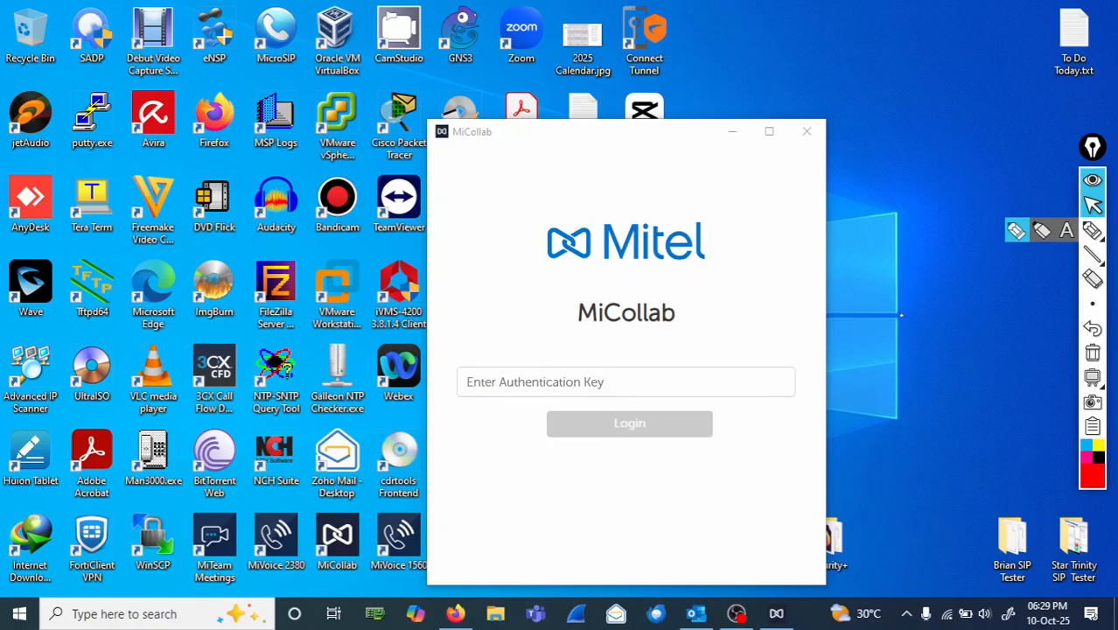
click(457, 613)
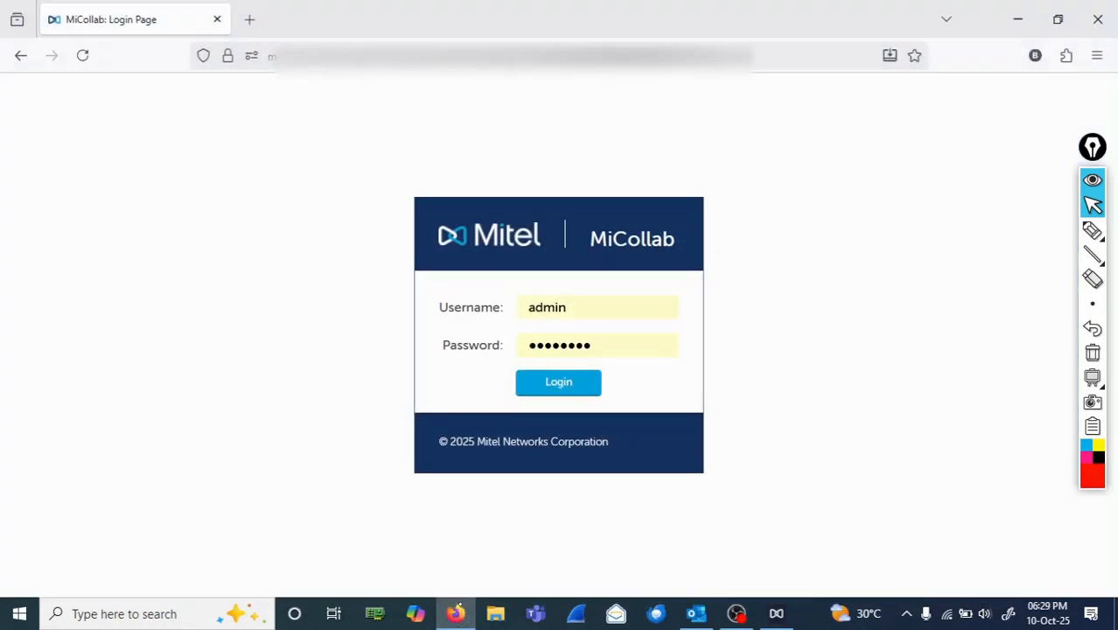
click(558, 381)
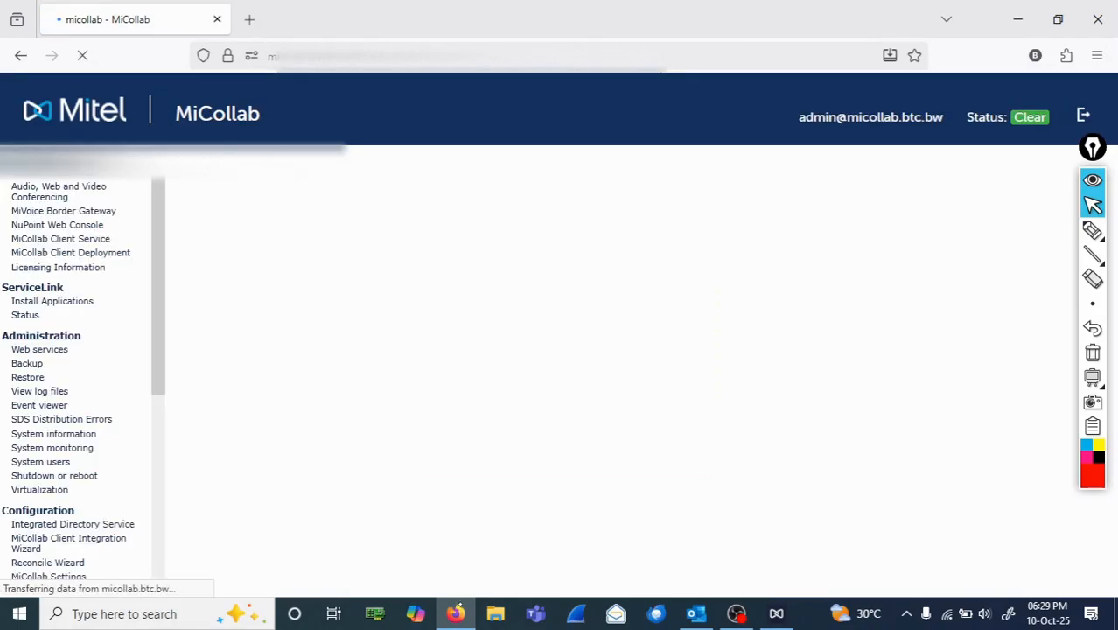
Step: Circle the Users and Services entry in red with an arrow, clear the marks, and open the Users and Services directory
click(1093, 230)
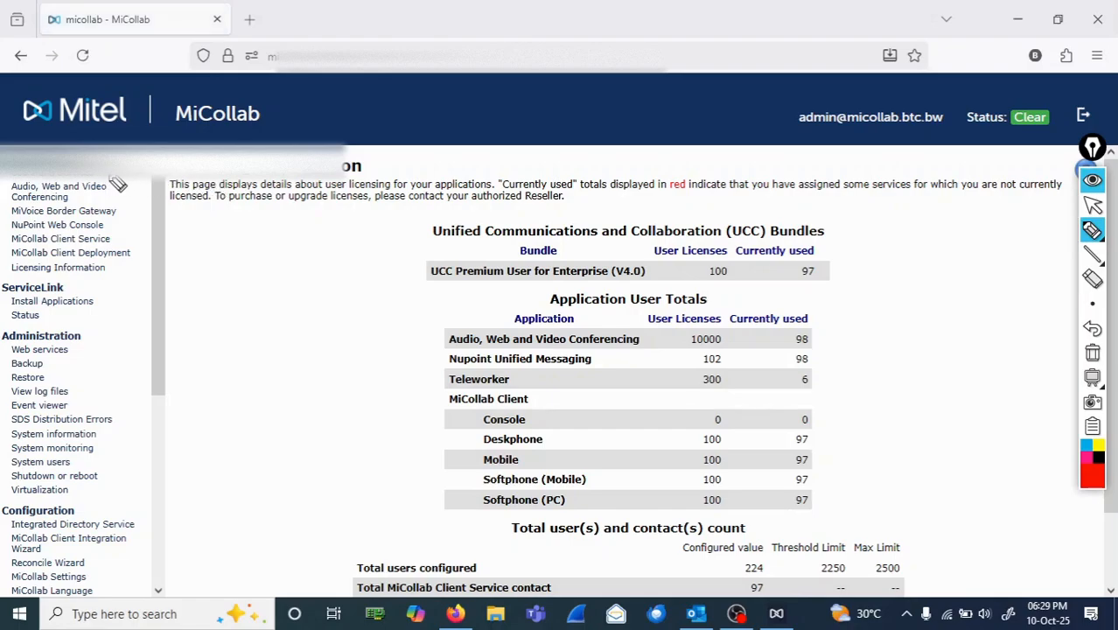
mouse_move(28, 162)
mouse_down()
mouse_move(3, 169)
mouse_move(67, 176)
mouse_move(70, 161)
mouse_up()
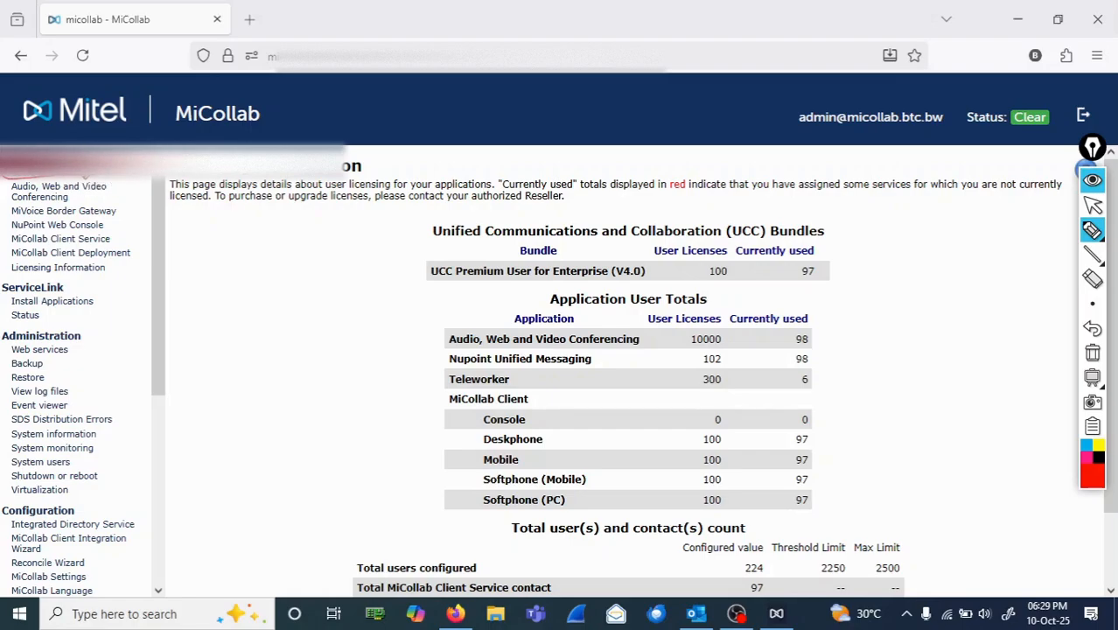
mouse_move(177, 215)
mouse_down()
mouse_move(126, 188)
mouse_move(105, 194)
mouse_move(177, 202)
mouse_up()
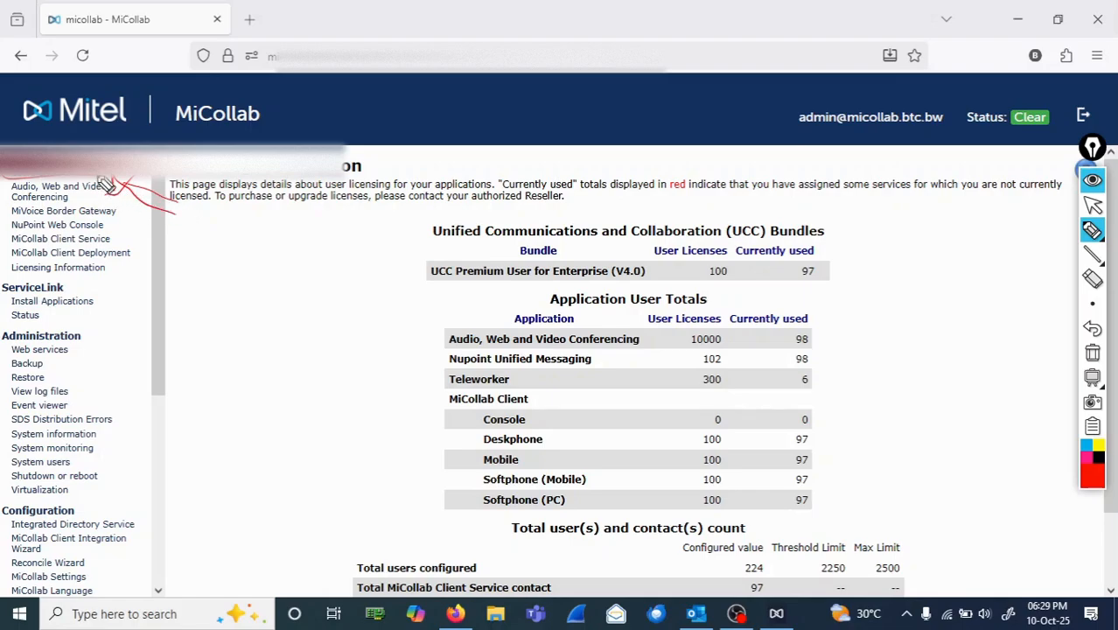
click(1092, 358)
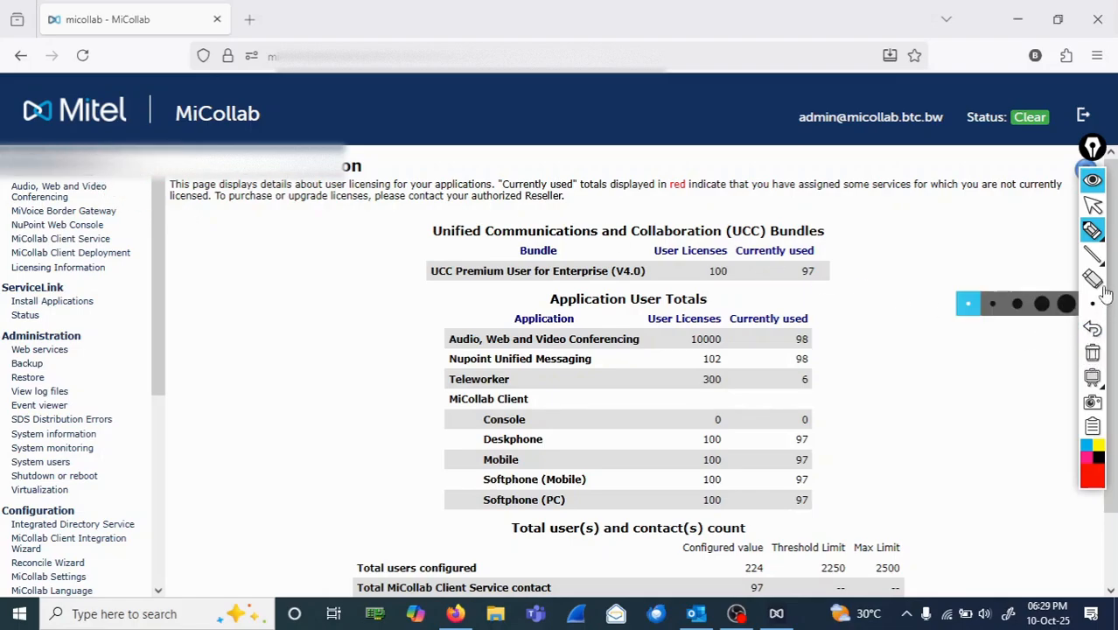
click(1093, 203)
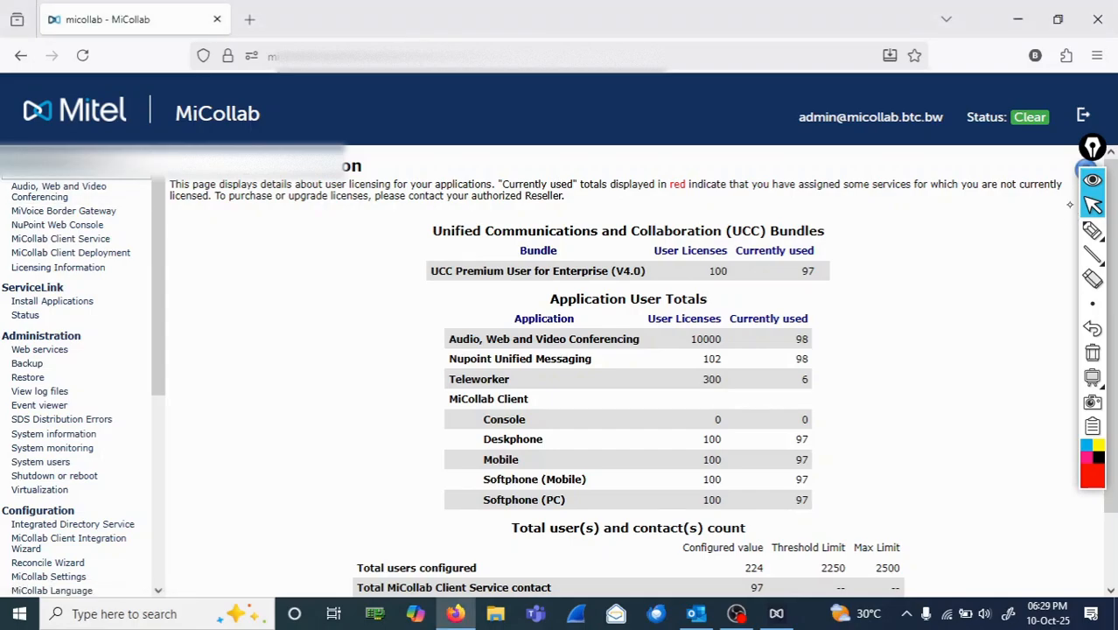
click(51, 171)
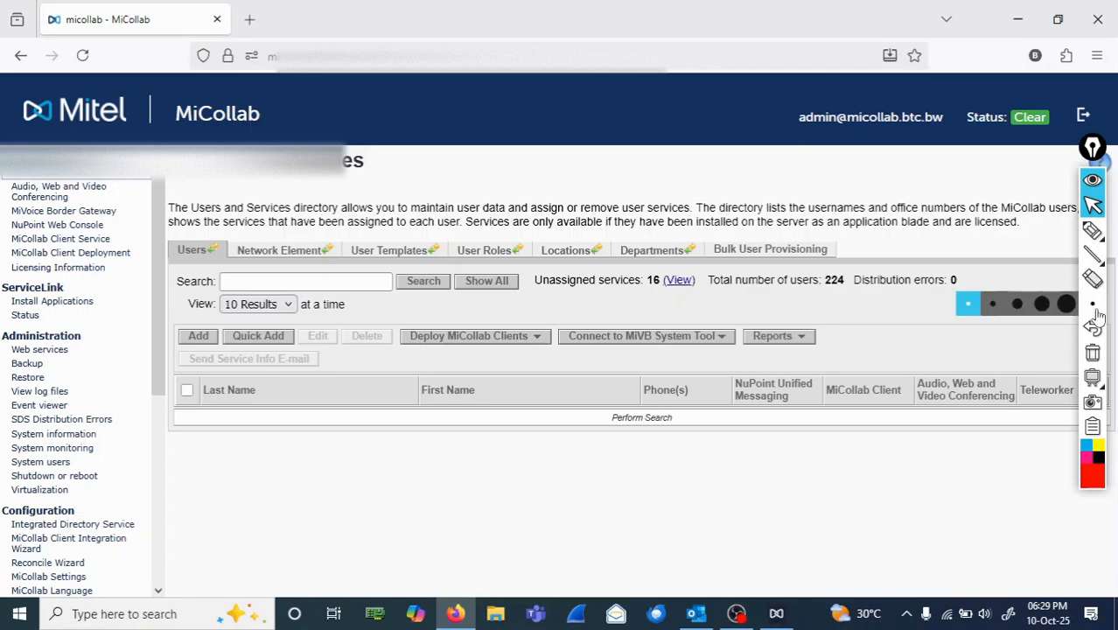
Step: Handwrite "Mitel Support" in red over the user search field, circle the Search button, and clear the annotations
click(1093, 232)
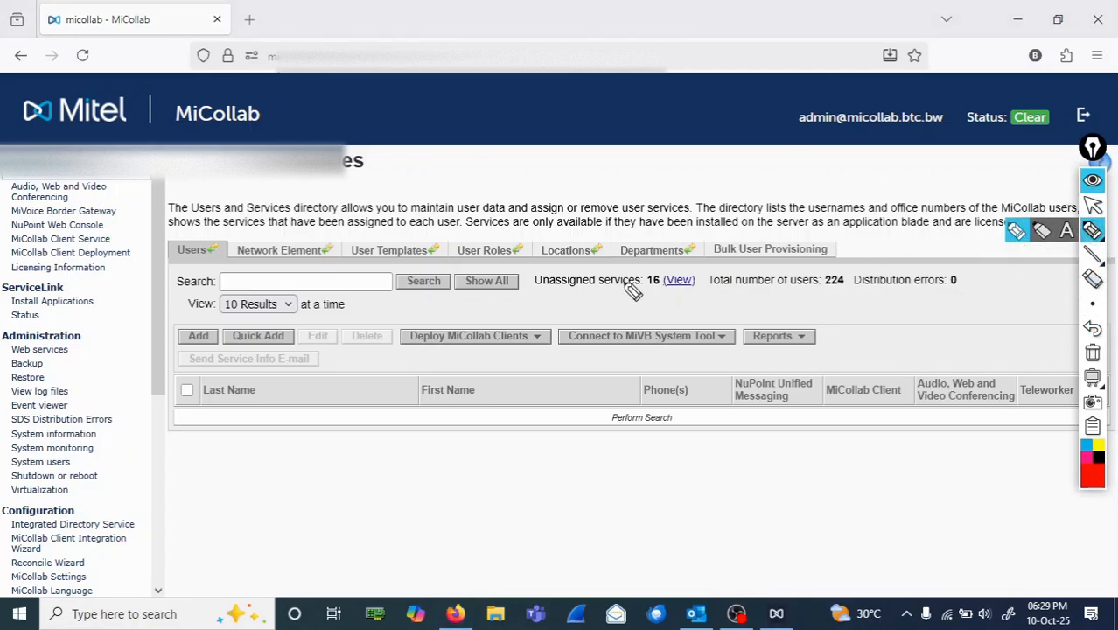
mouse_move(232, 273)
mouse_down()
mouse_move(229, 287)
mouse_move(297, 285)
mouse_up()
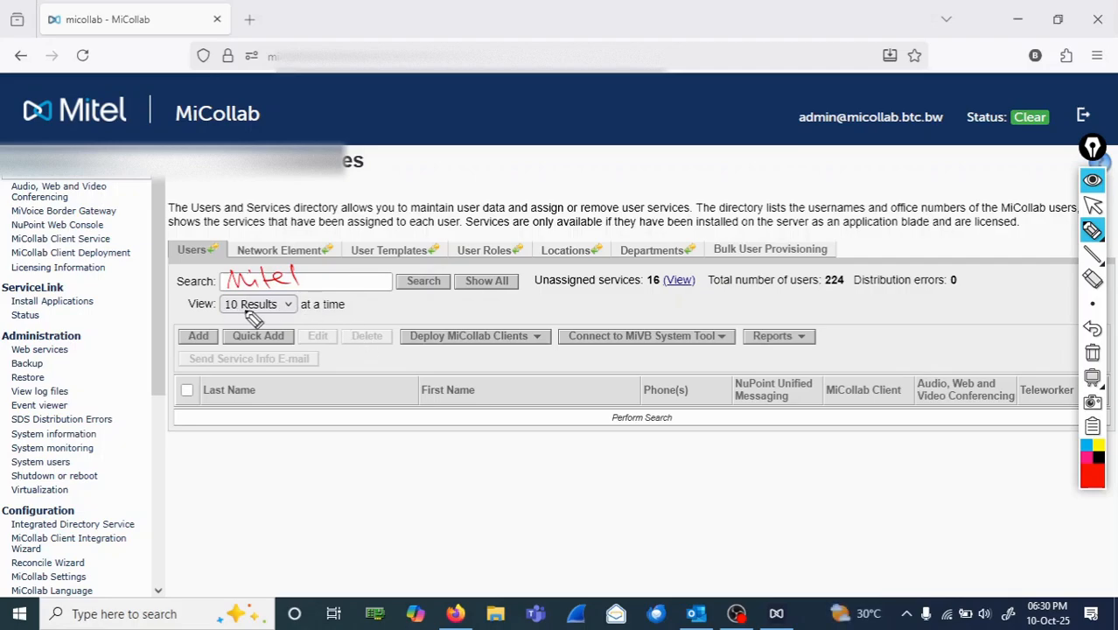
mouse_move(324, 271)
mouse_down()
mouse_move(339, 288)
mouse_move(389, 282)
mouse_up()
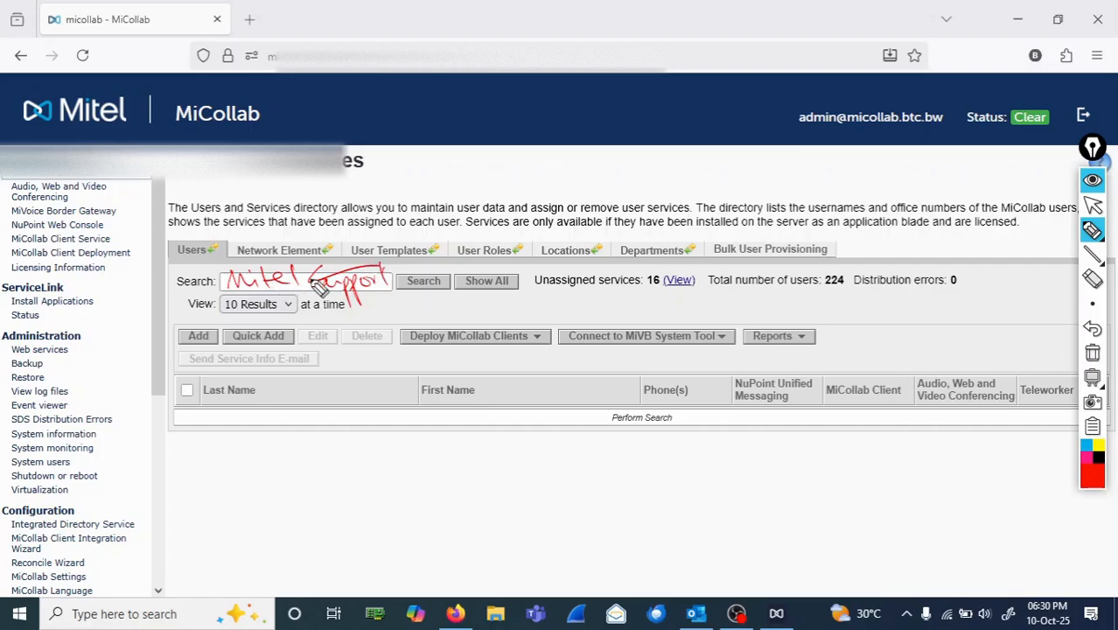
drag(434, 276, 448, 271)
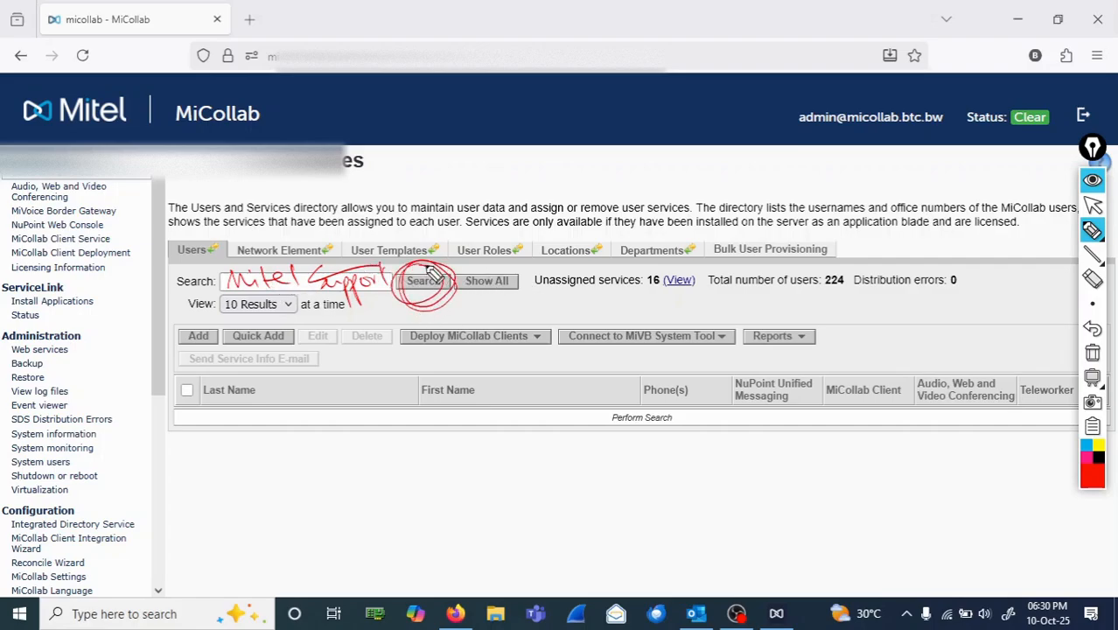
click(1092, 353)
Step: Return to the normal pointer and search the user directory for "mitel"
click(1093, 203)
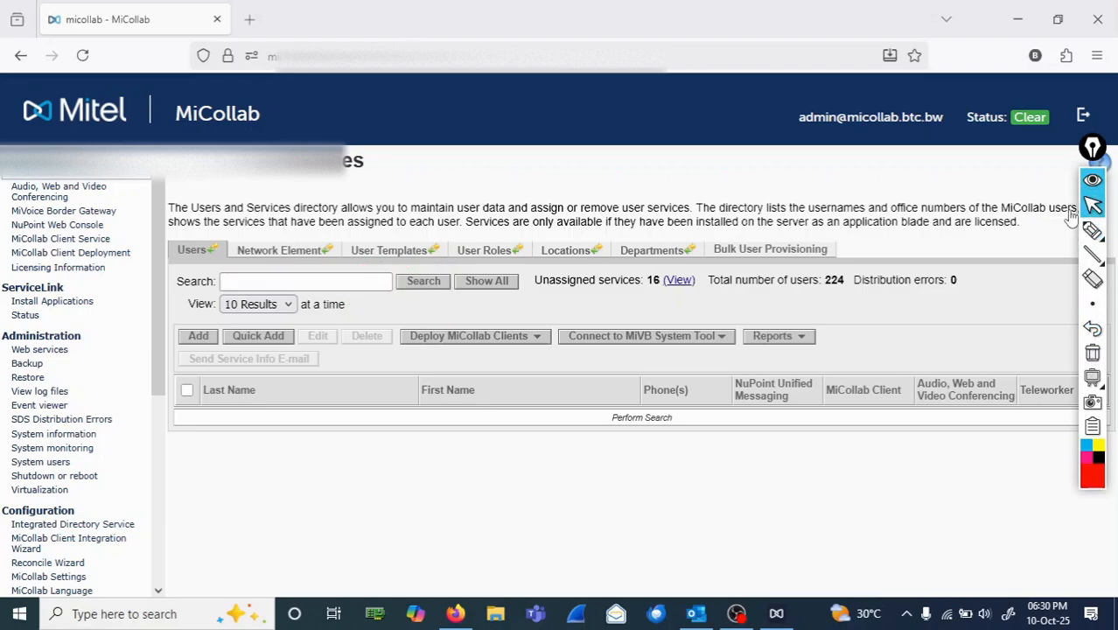
click(1070, 209)
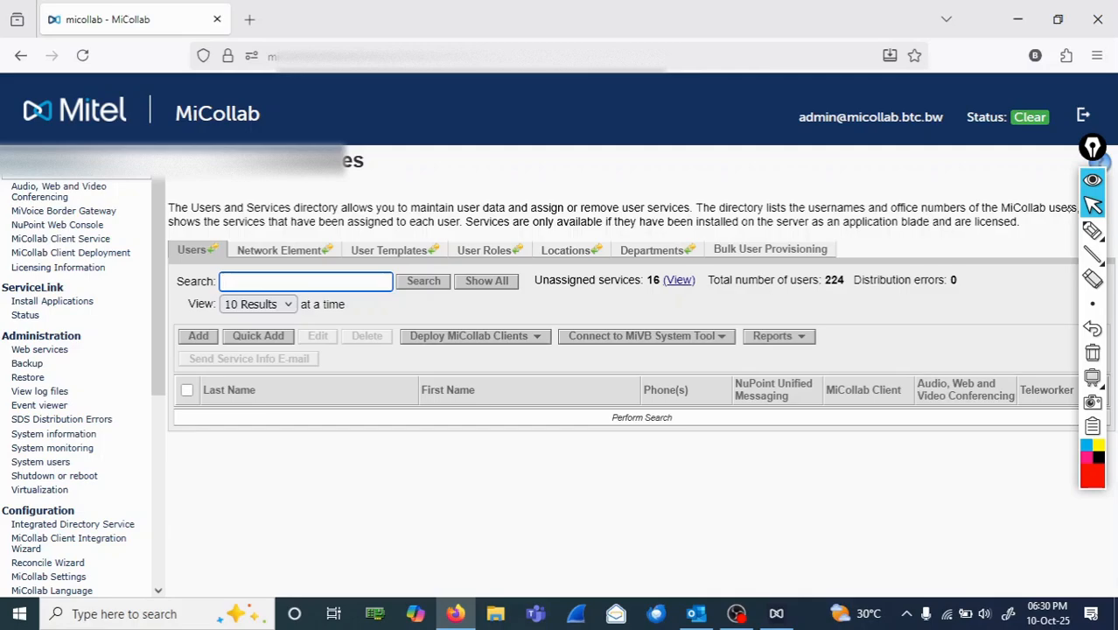
text(mitel)
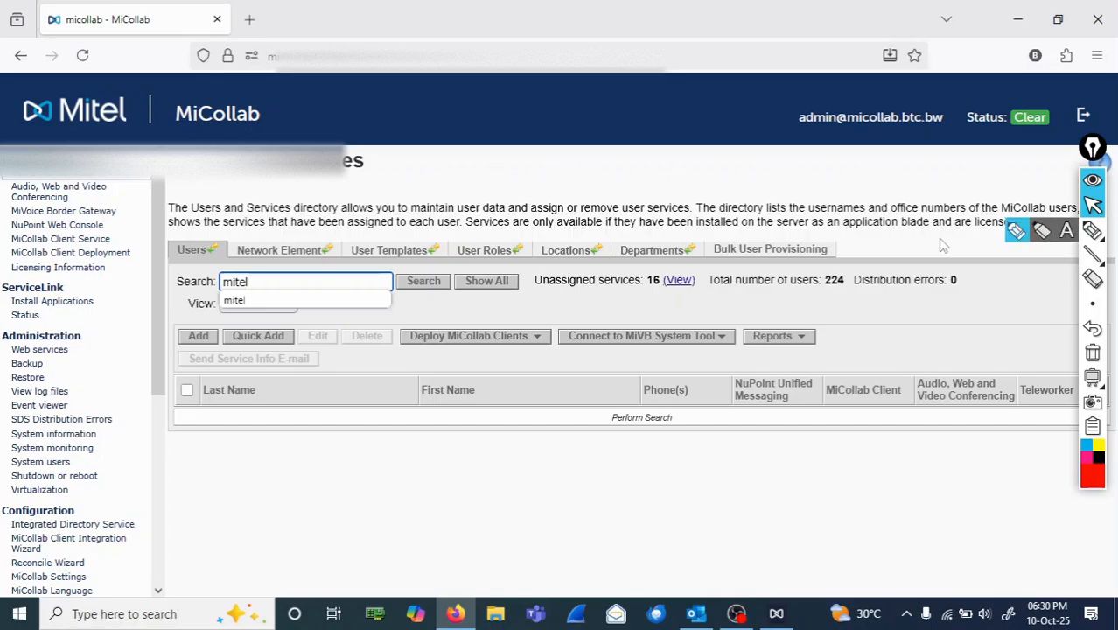
click(423, 287)
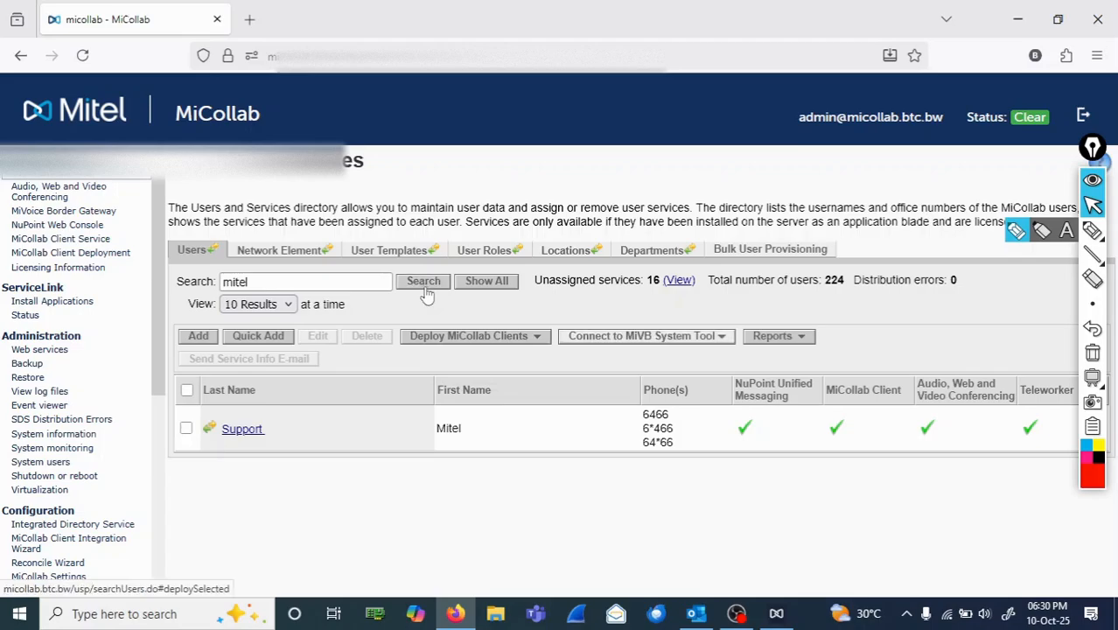
Step: Circle the Mitel Support user row and the Deploy MiCollab Clients option with its arrow in red, then clear the markings
click(1093, 233)
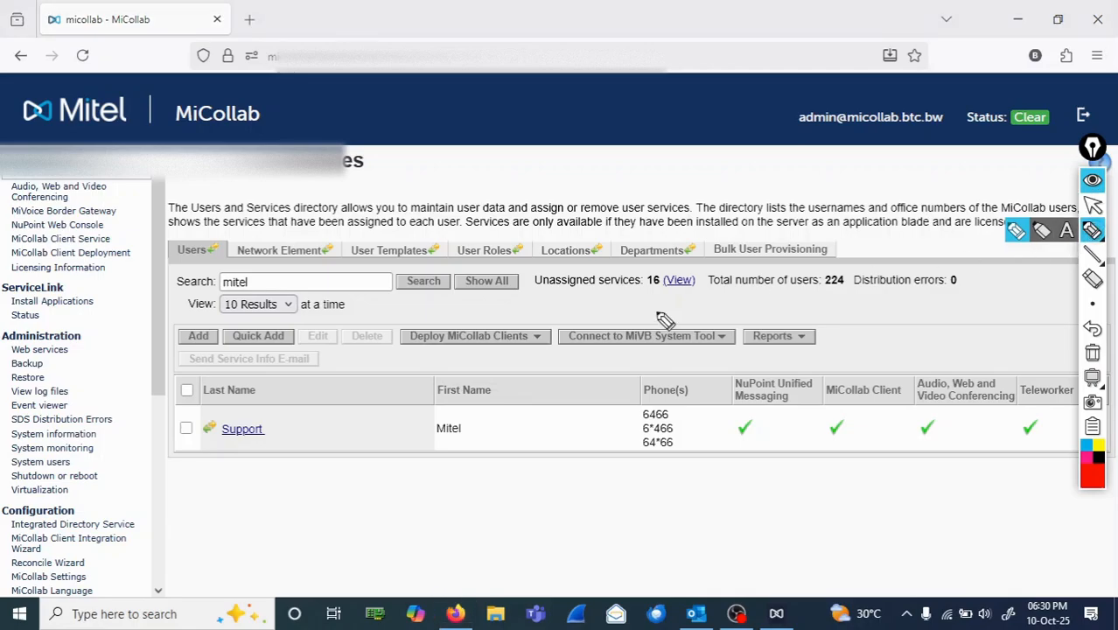
mouse_move(209, 409)
mouse_down()
mouse_move(175, 416)
mouse_move(278, 469)
mouse_move(1017, 500)
mouse_move(1033, 419)
mouse_move(614, 385)
mouse_move(280, 385)
mouse_move(188, 410)
mouse_up()
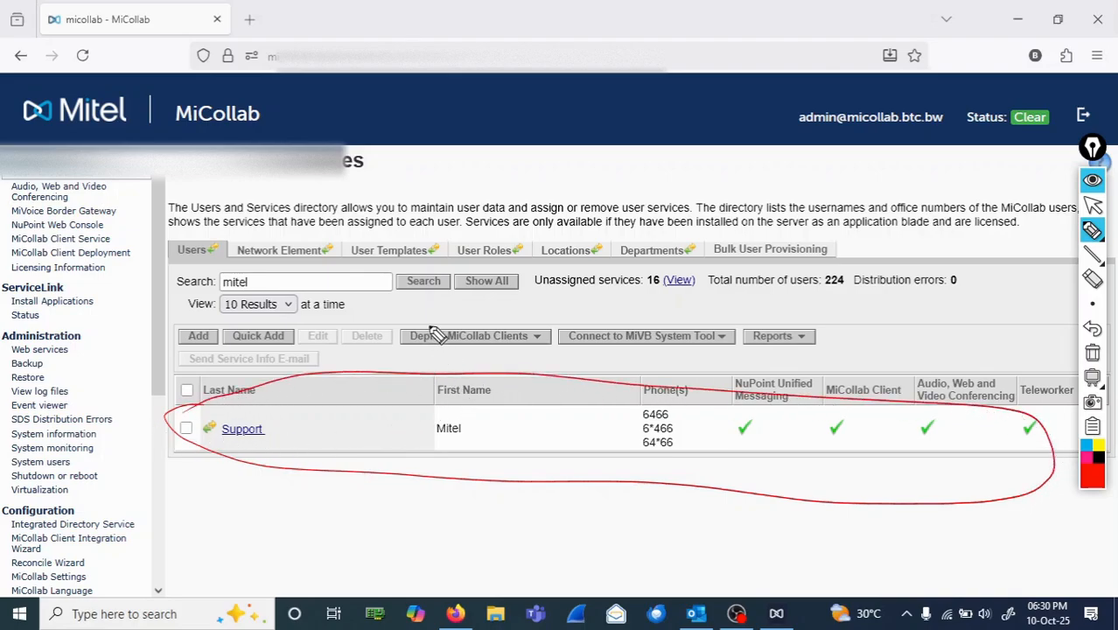
mouse_move(396, 322)
mouse_down()
mouse_move(415, 352)
mouse_move(537, 355)
mouse_move(555, 318)
mouse_move(382, 320)
mouse_up()
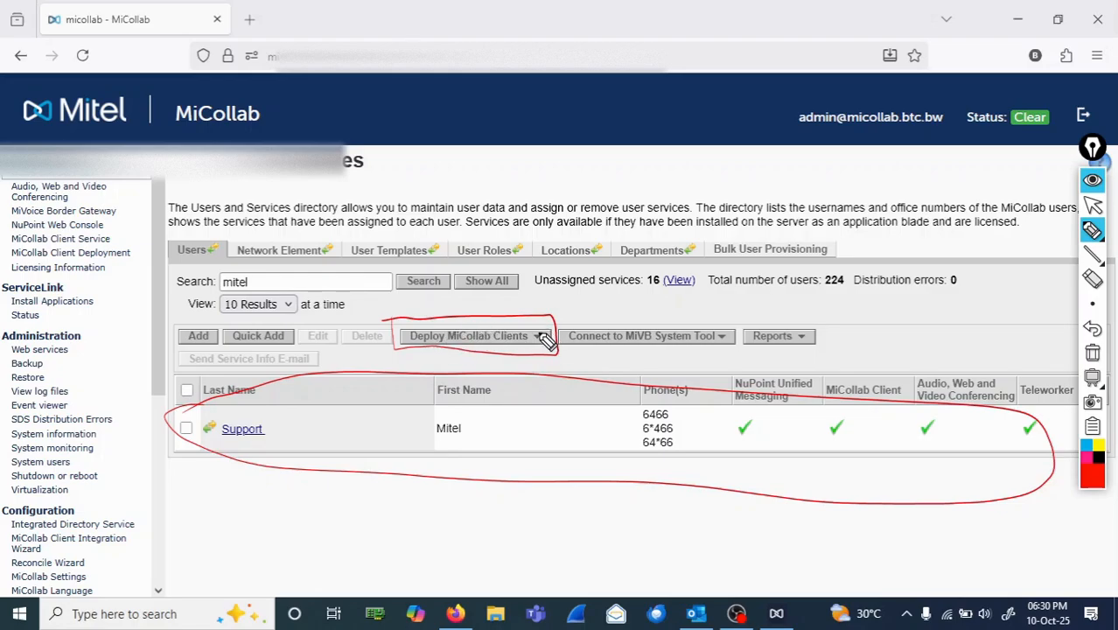
mouse_move(540, 332)
mouse_down()
mouse_move(547, 343)
mouse_move(532, 326)
mouse_up()
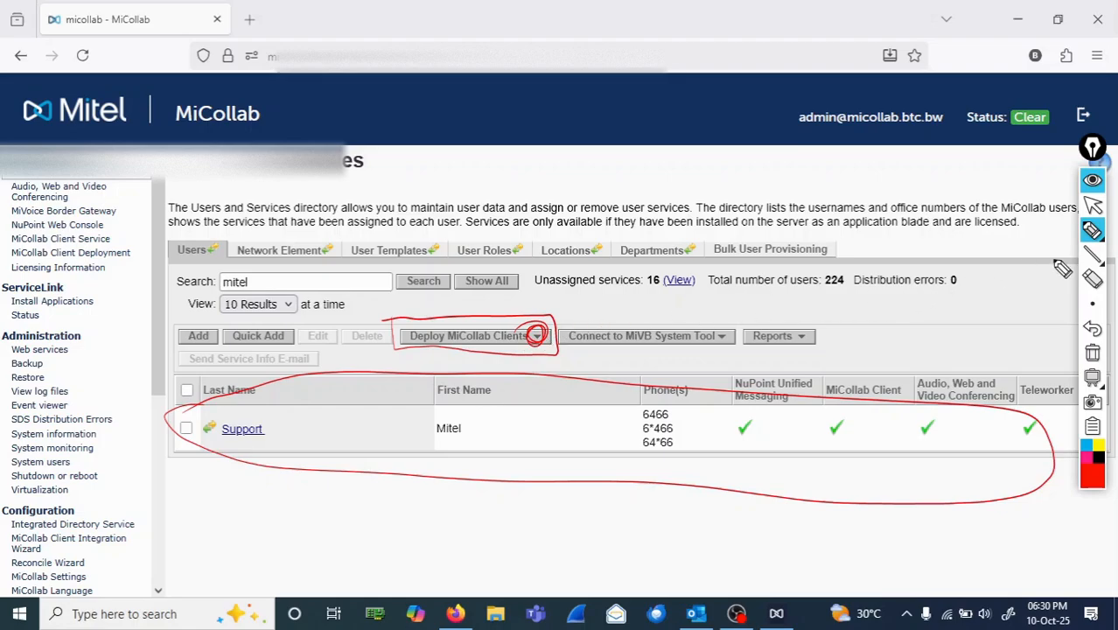
click(1093, 353)
click(1093, 204)
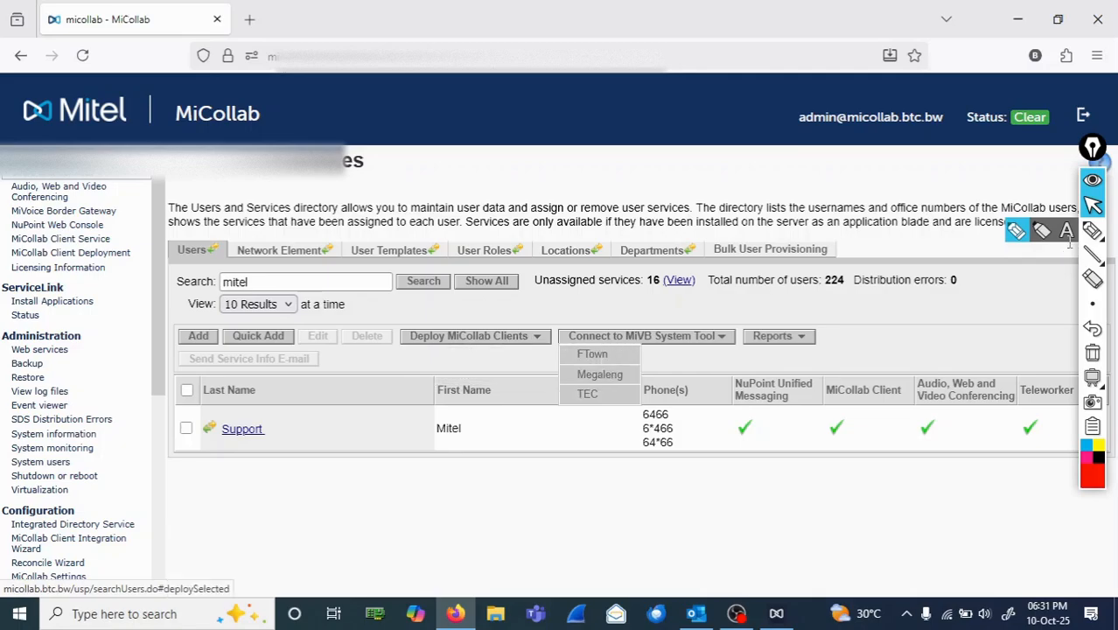
Step: Circle the Mitel Support user's checkbox in red with a tick mark and clear the annotation
click(1093, 232)
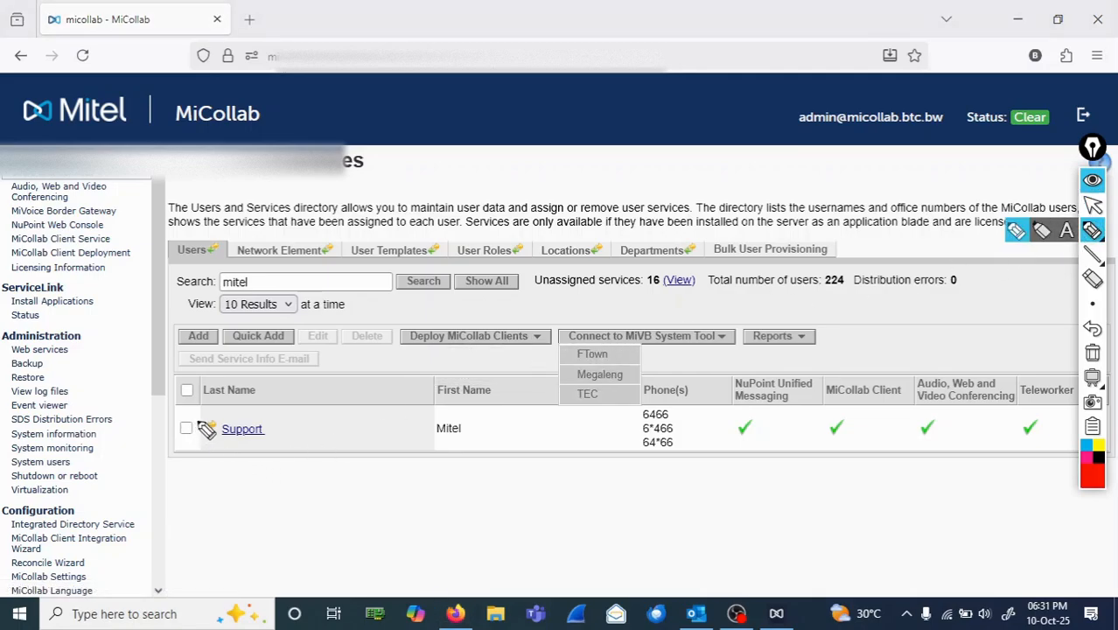
mouse_move(208, 418)
mouse_down()
mouse_move(179, 457)
mouse_move(205, 409)
mouse_up()
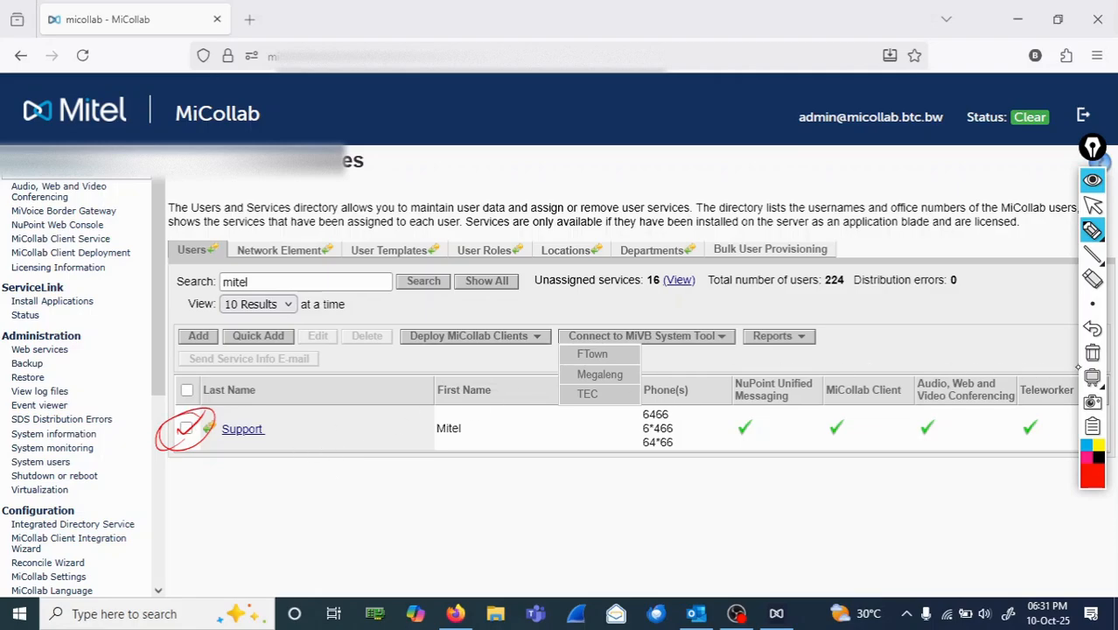
click(1092, 352)
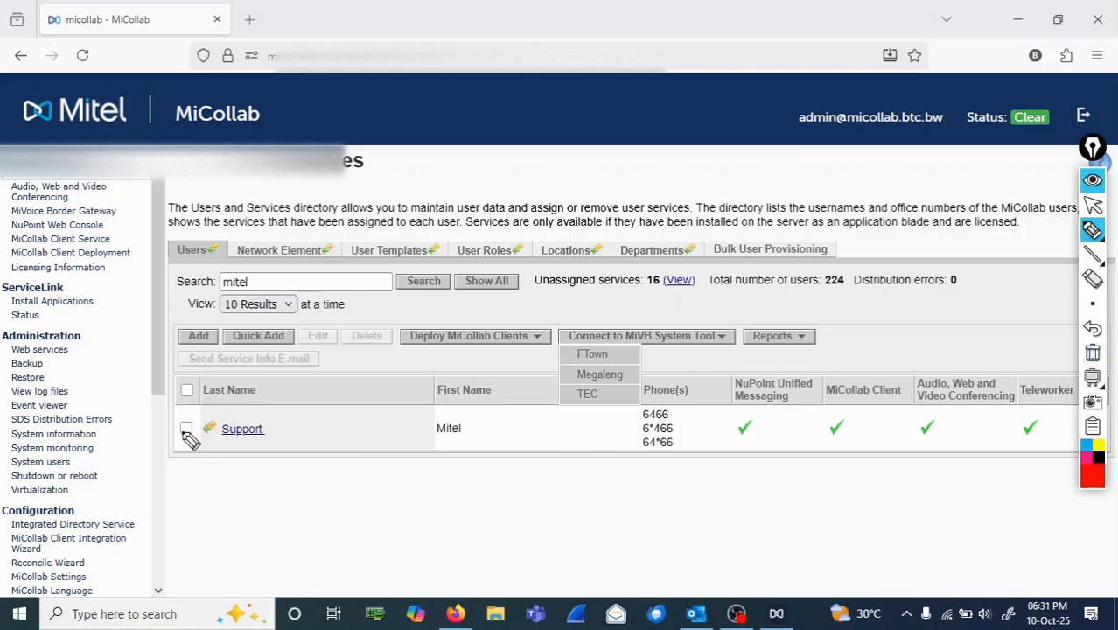
Step: Select the Mitel Support user and open the MiCollab client deployment dialog for selected users
click(1093, 206)
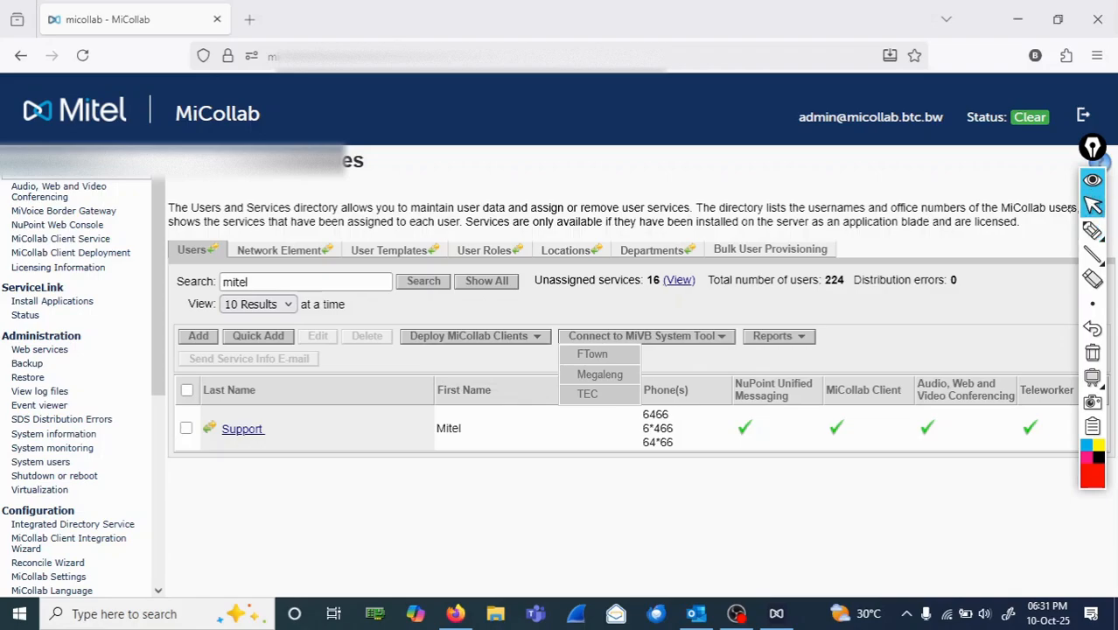
click(1072, 209)
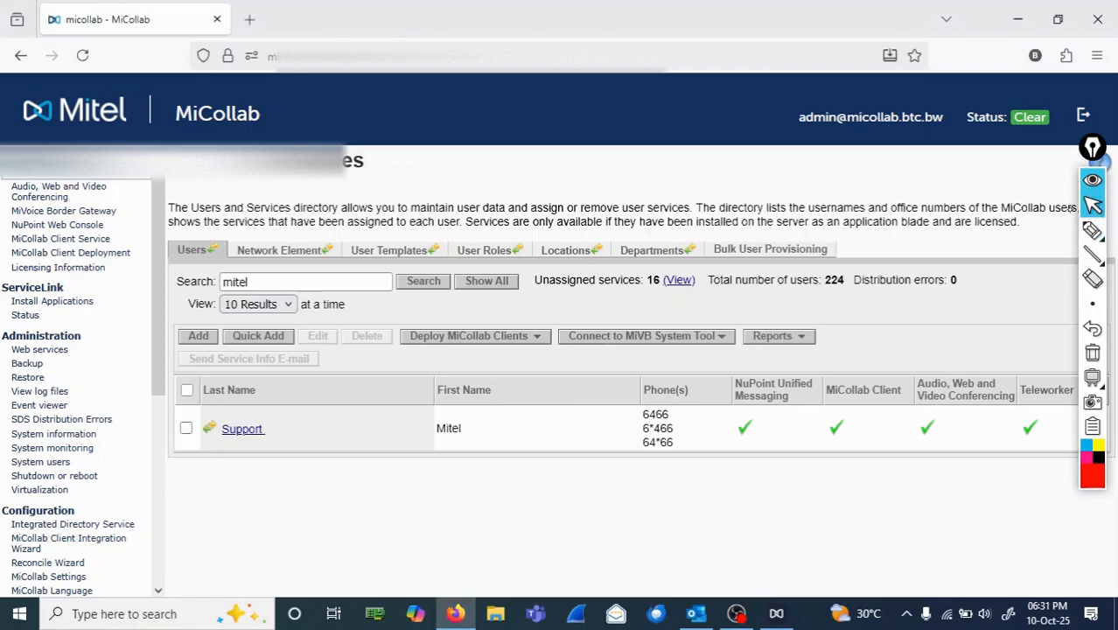
click(187, 428)
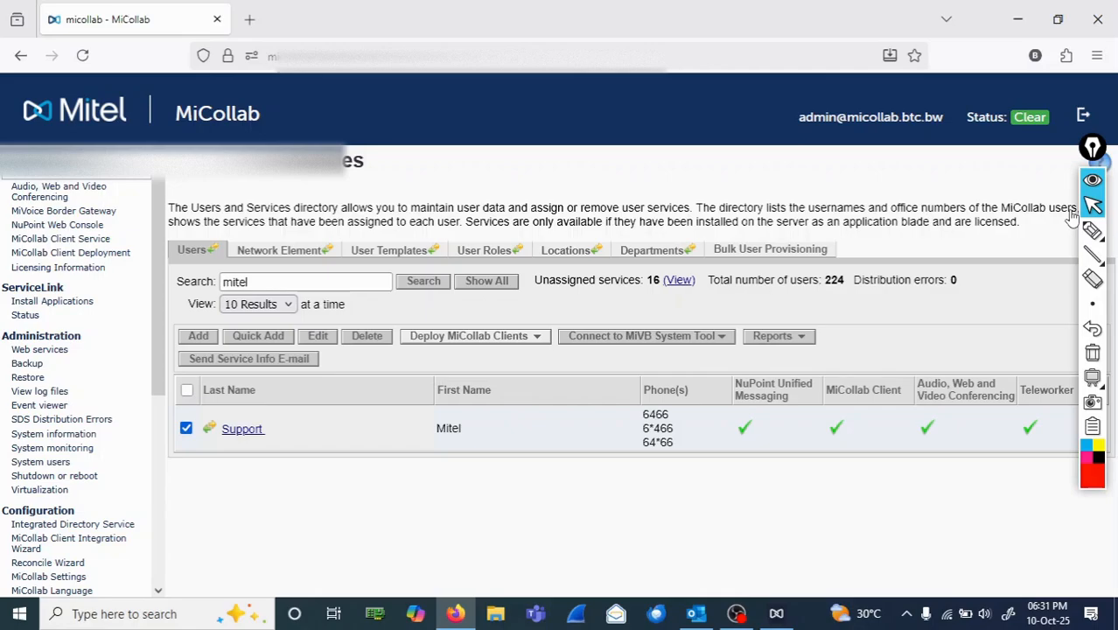
click(475, 337)
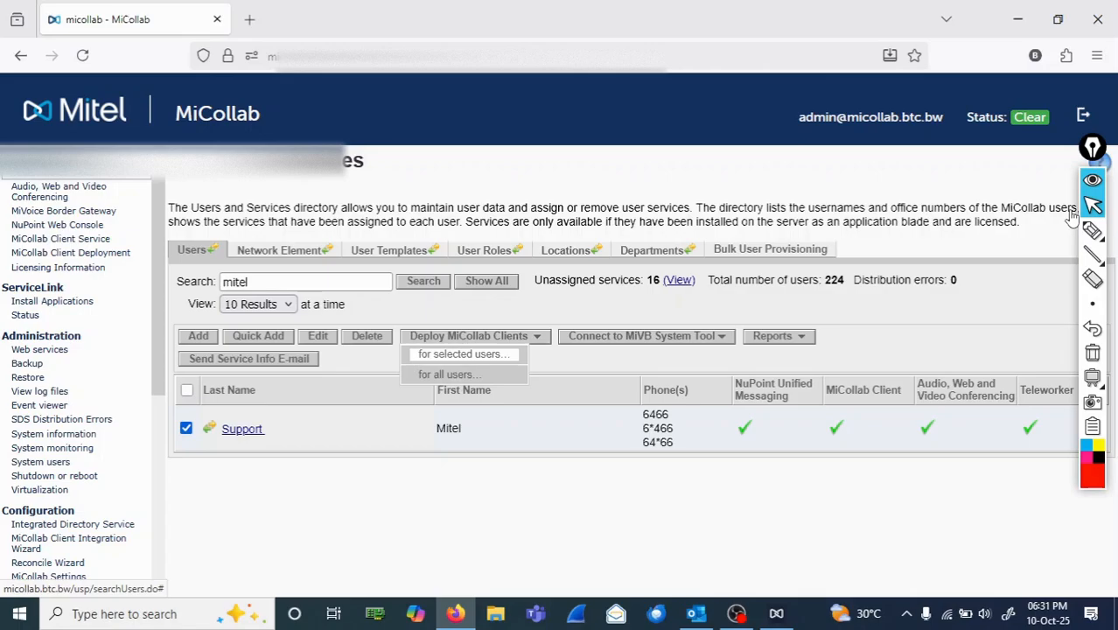
click(464, 353)
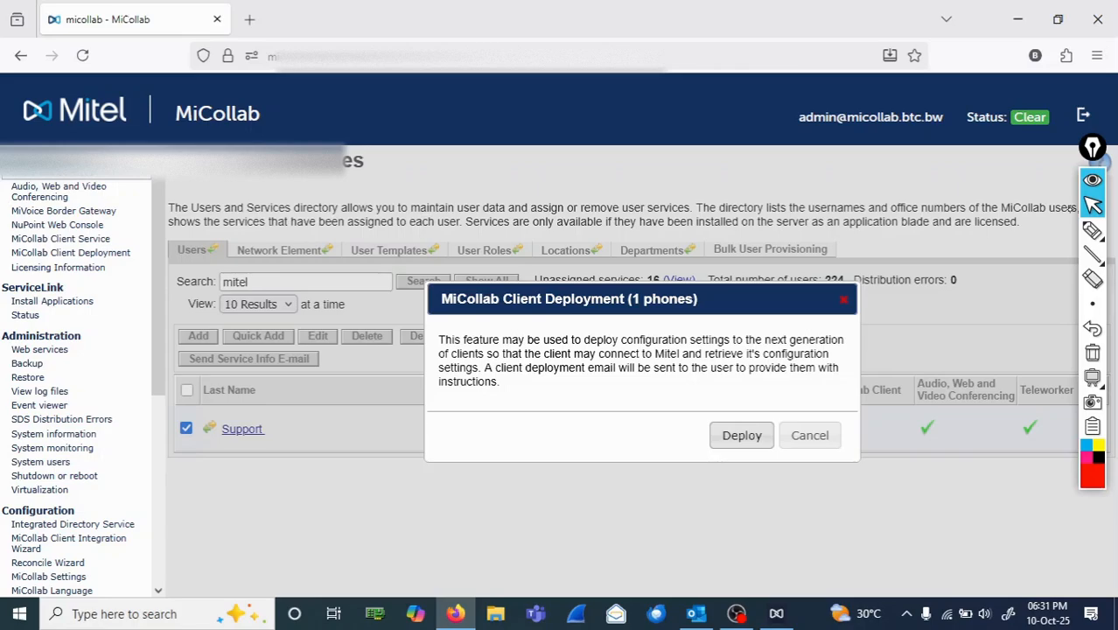
Step: Circle the deployment description and Deploy button in red, box the "client deployment email" wording, and clear the annotations
click(1093, 230)
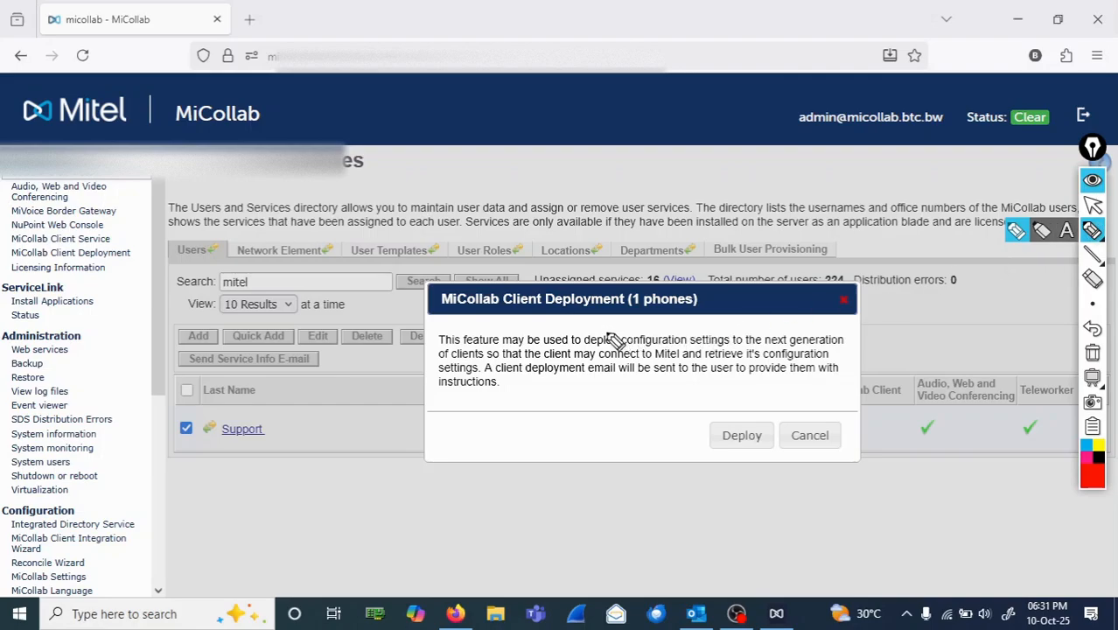
mouse_move(593, 324)
mouse_down()
mouse_move(465, 324)
mouse_move(440, 385)
mouse_move(623, 413)
mouse_move(853, 401)
mouse_move(742, 331)
mouse_move(573, 320)
mouse_up()
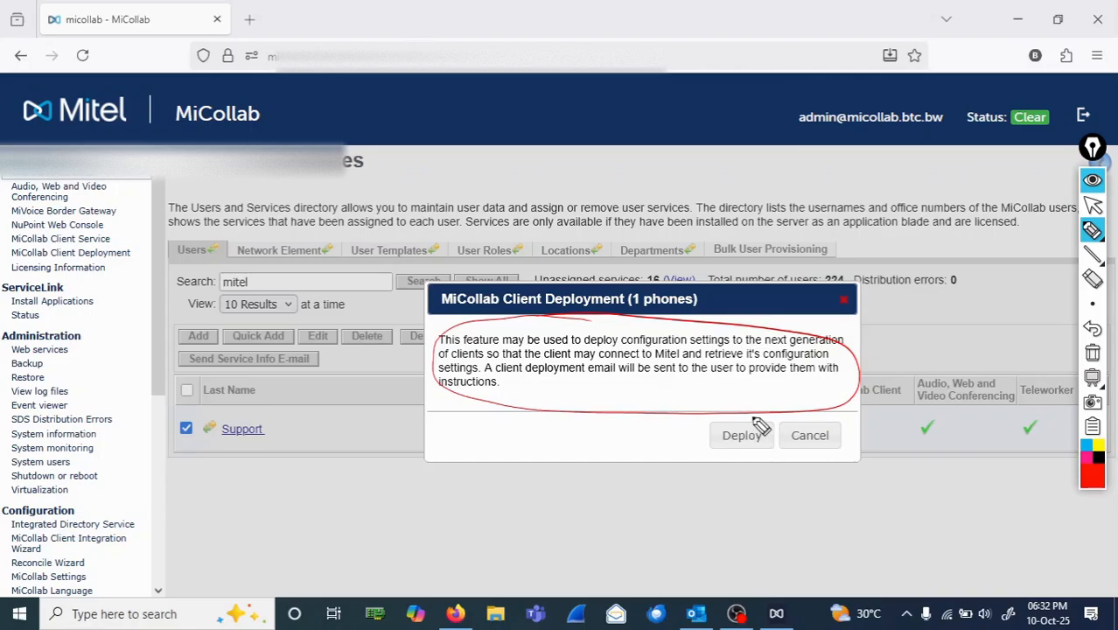
mouse_move(746, 405)
mouse_down()
mouse_move(715, 422)
mouse_move(775, 466)
mouse_move(713, 399)
mouse_up()
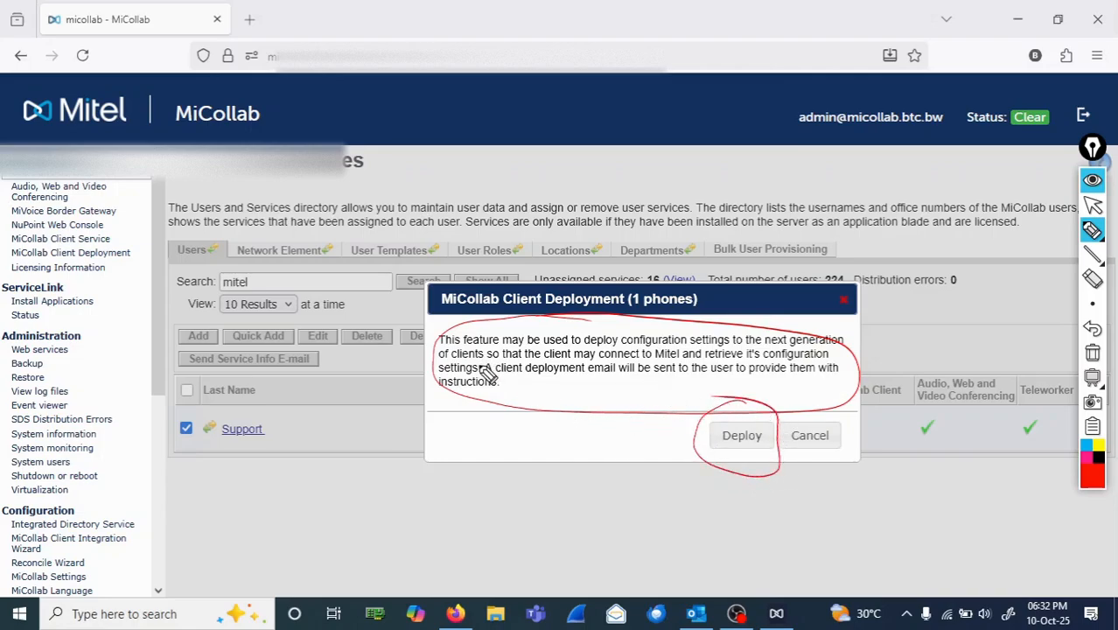
drag(484, 378, 698, 384)
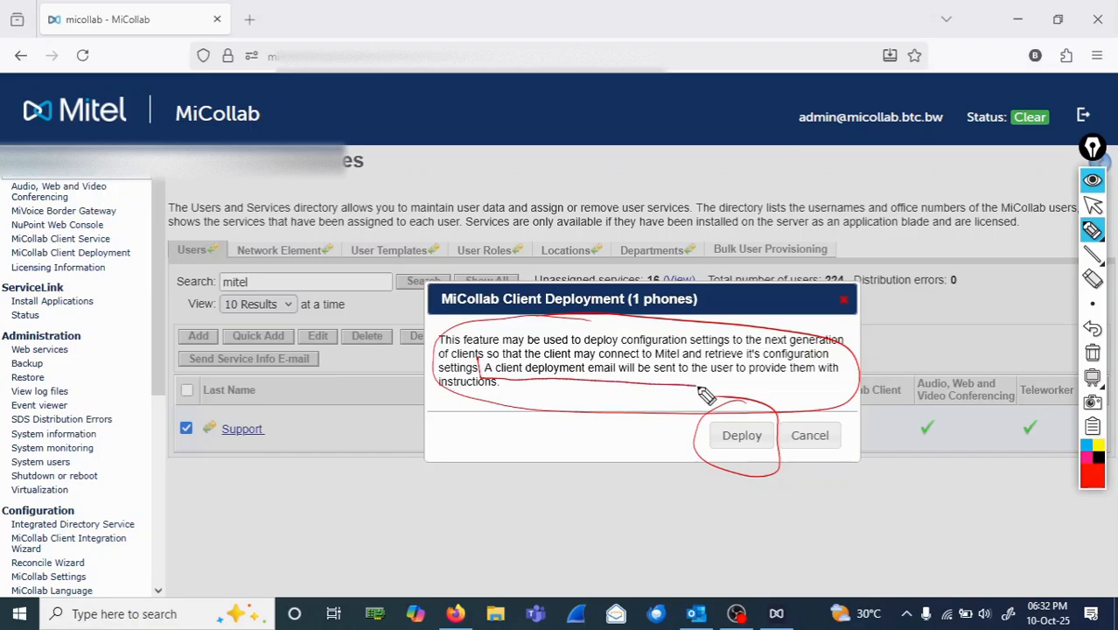
mouse_move(508, 367)
mouse_down()
mouse_move(486, 355)
mouse_move(658, 354)
mouse_move(656, 378)
mouse_up()
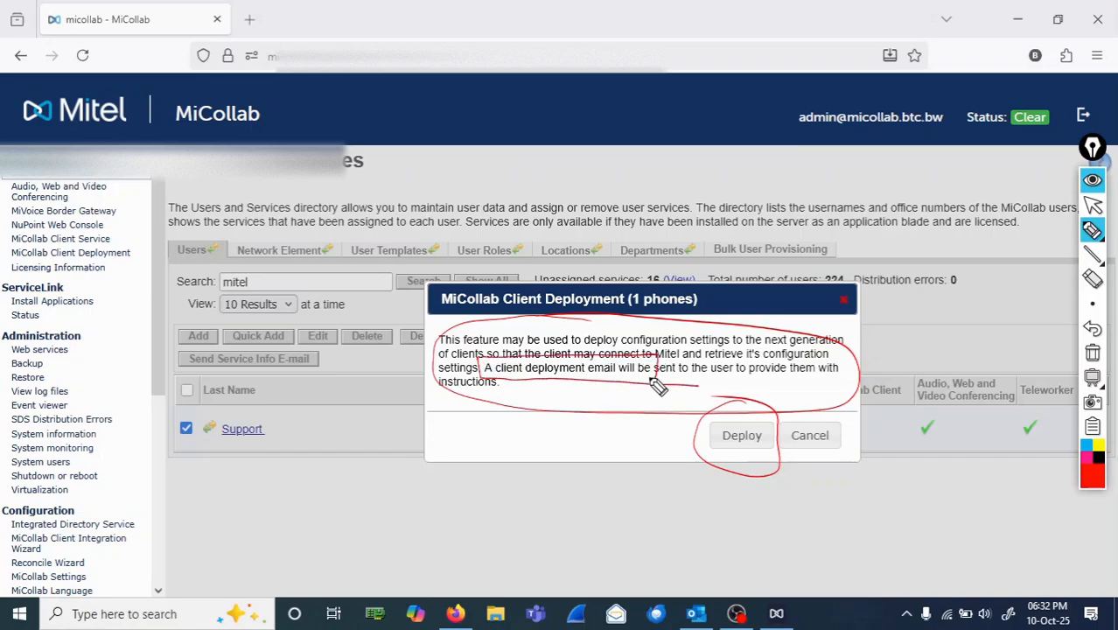
drag(529, 353, 520, 381)
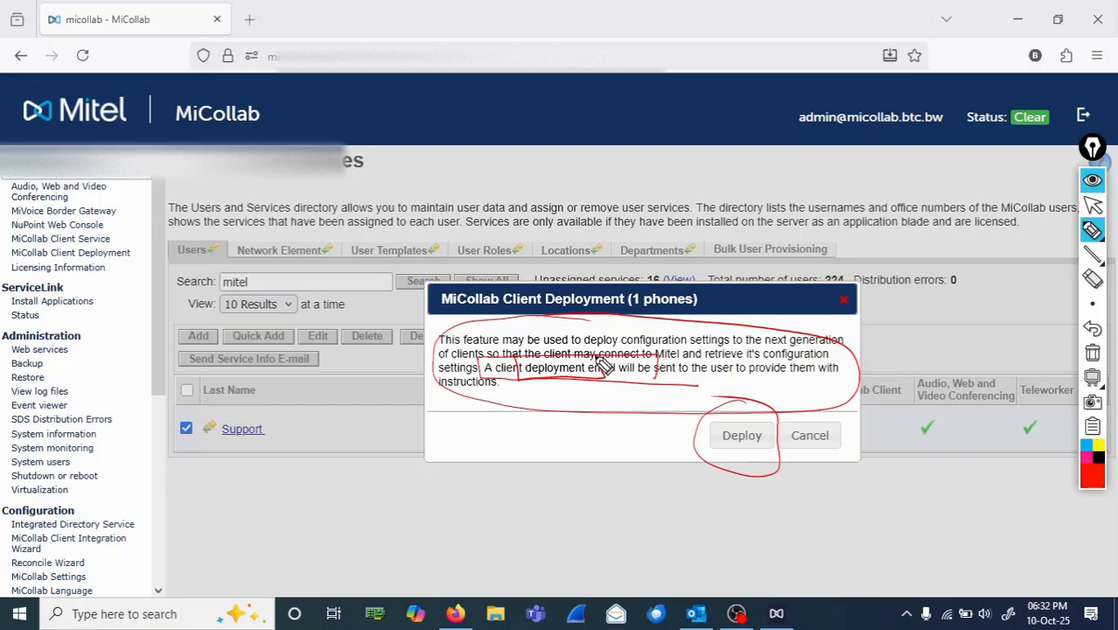
drag(602, 374, 522, 355)
click(1094, 356)
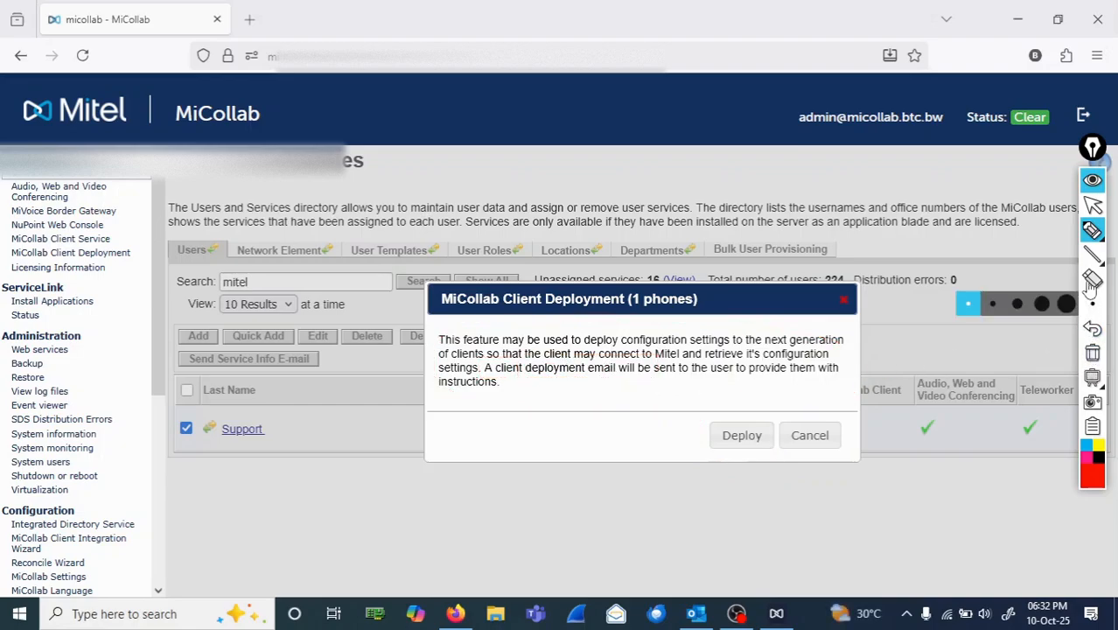
click(1094, 206)
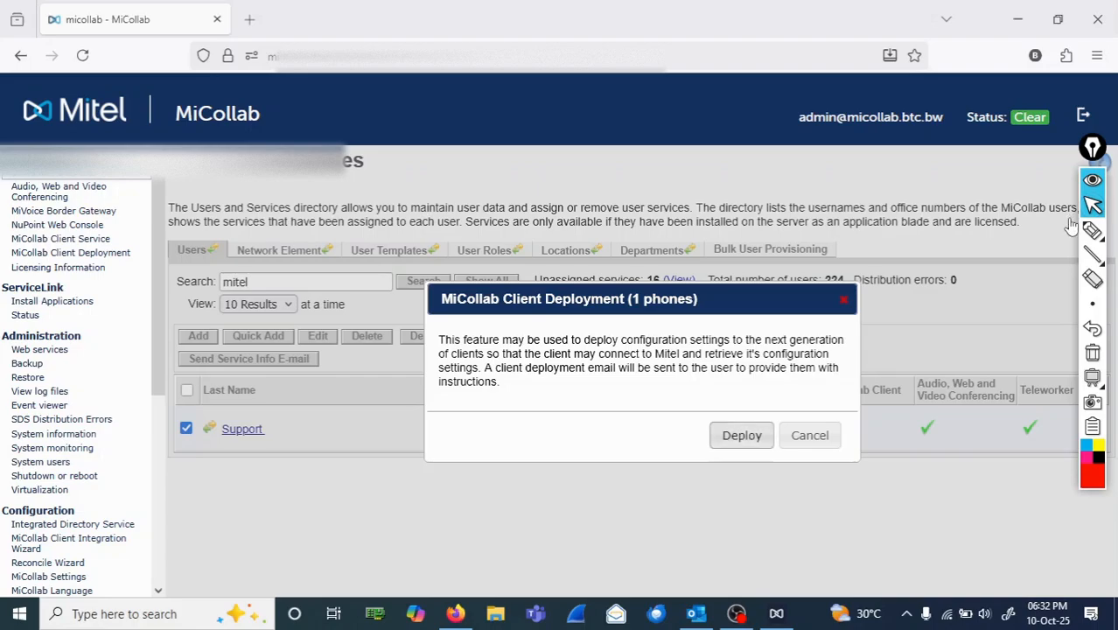
Step: Deploy the MiCollab client for the selected Mitel Support user
click(742, 436)
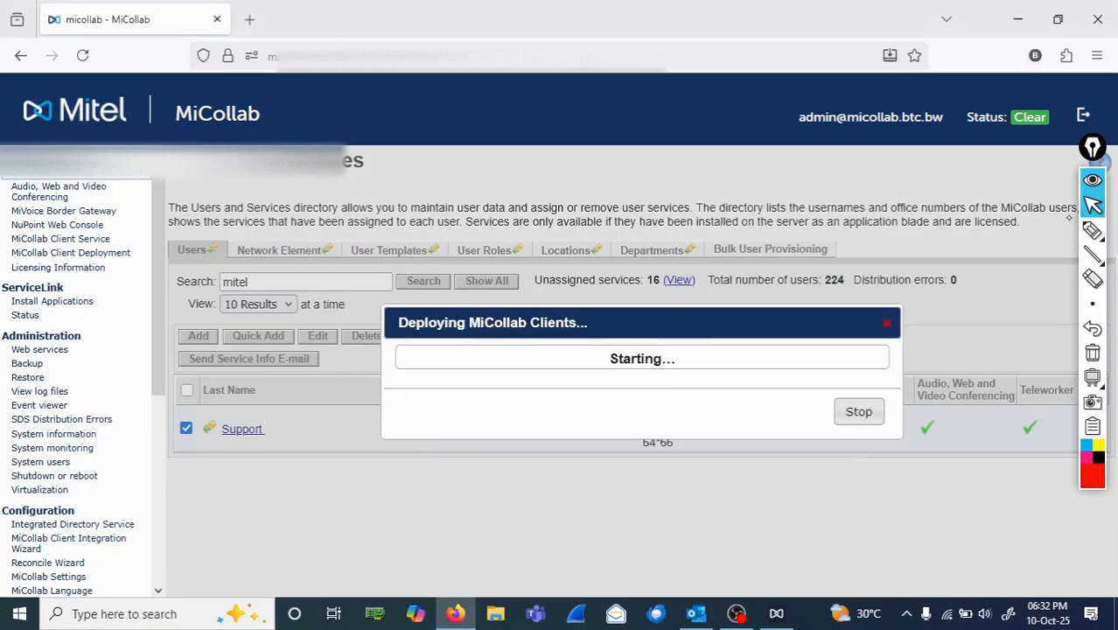
Step: Handwrite "The user to receive a deployment email in their inbox" in red below the user list, and clear the note
click(1093, 230)
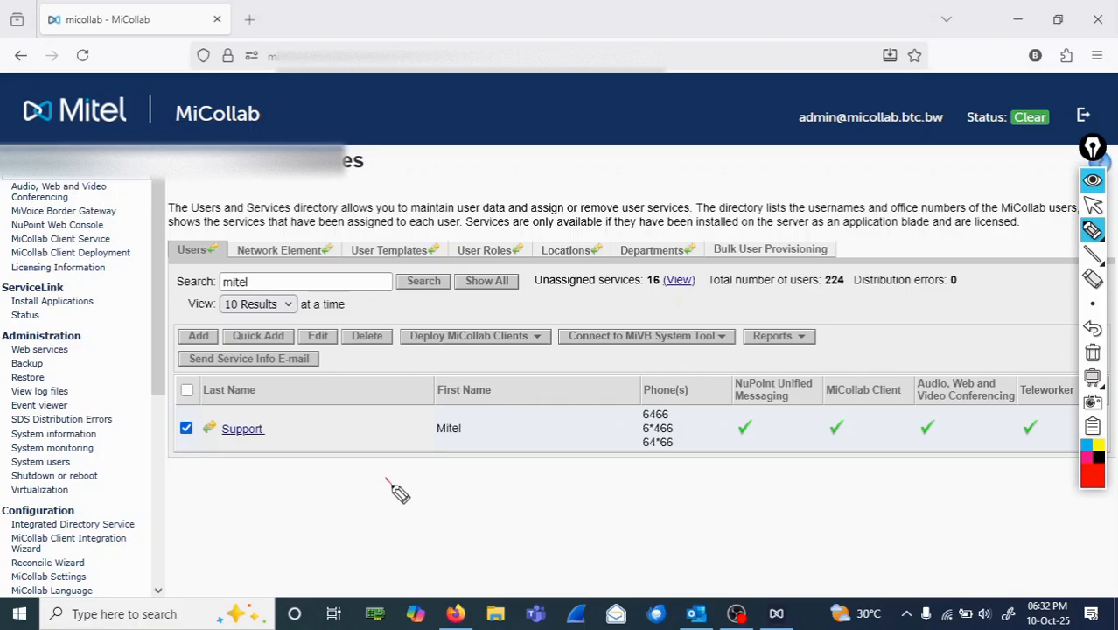
drag(398, 492, 439, 510)
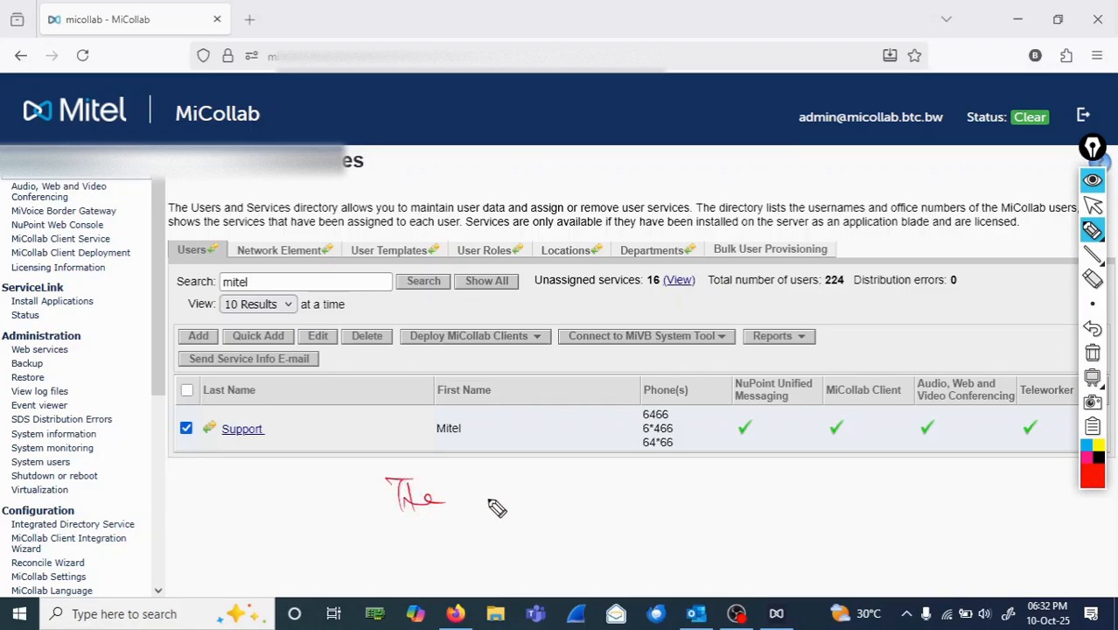
click(1092, 352)
drag(385, 481, 418, 473)
mouse_move(404, 478)
mouse_down()
mouse_move(409, 503)
mouse_move(517, 509)
mouse_move(569, 494)
mouse_move(1011, 499)
mouse_up()
drag(404, 524, 408, 543)
mouse_move(412, 536)
mouse_down()
mouse_move(518, 553)
mouse_move(594, 532)
mouse_move(575, 535)
mouse_move(663, 543)
mouse_move(693, 525)
mouse_up()
click(401, 516)
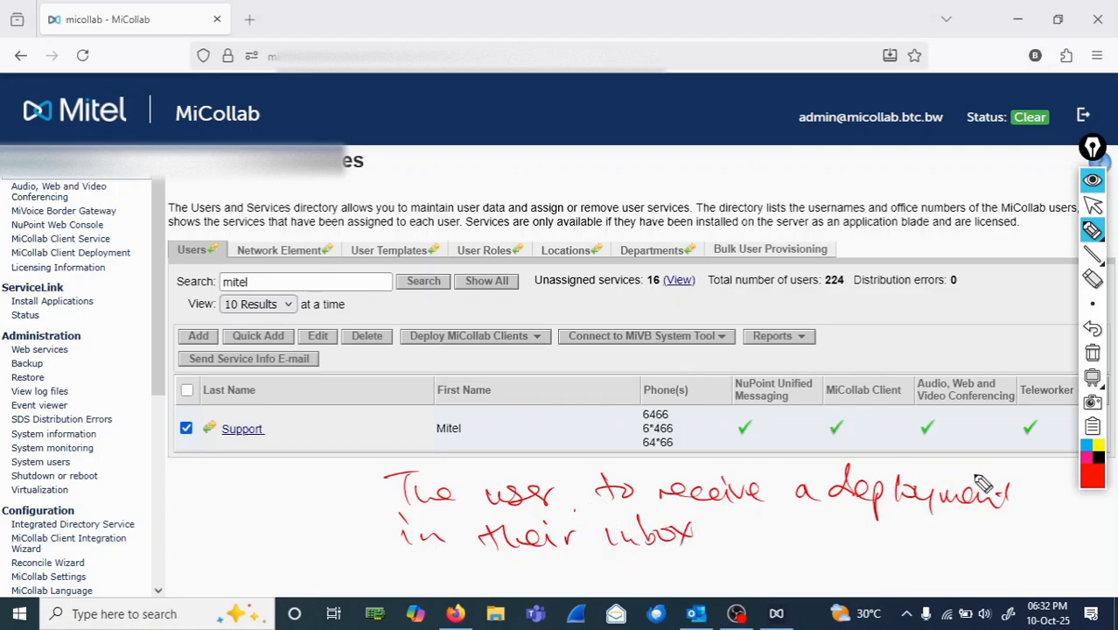
drag(248, 549, 328, 550)
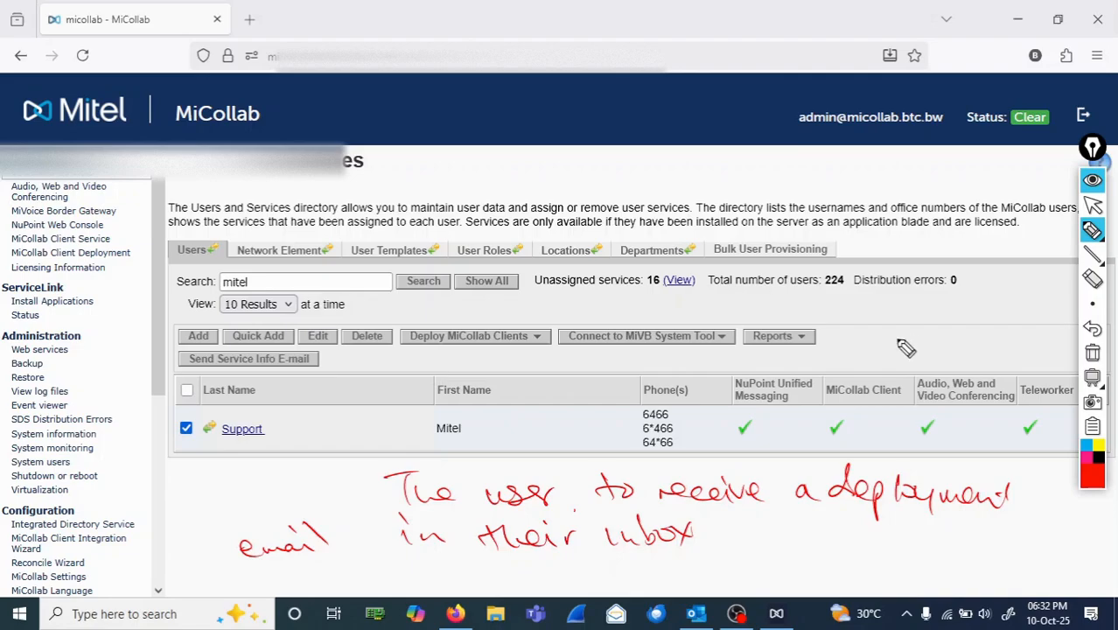
click(1094, 355)
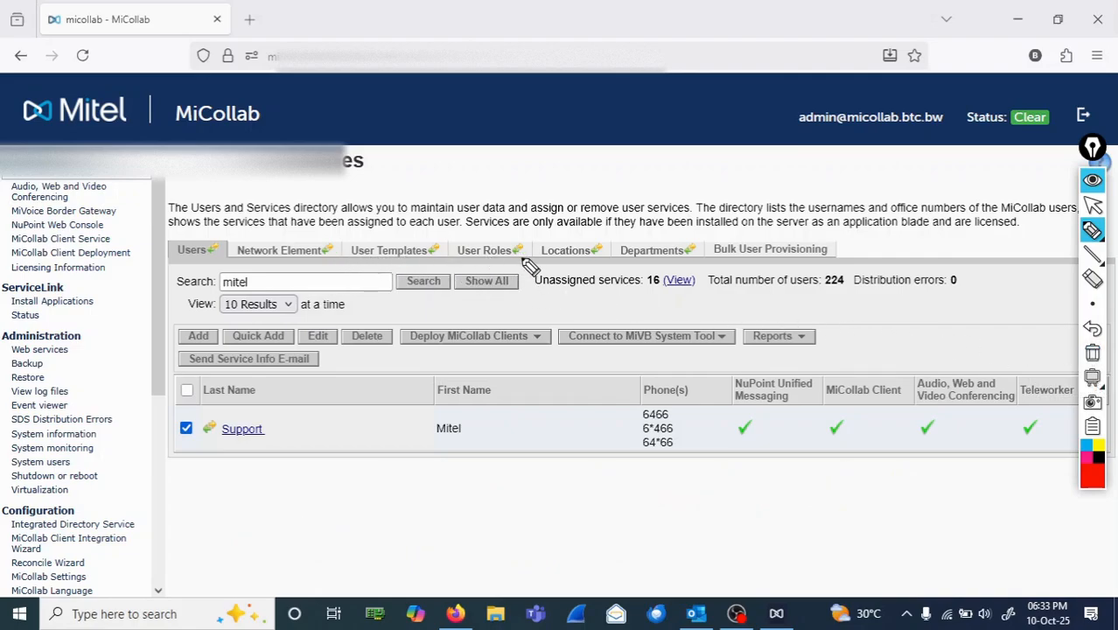
click(1093, 208)
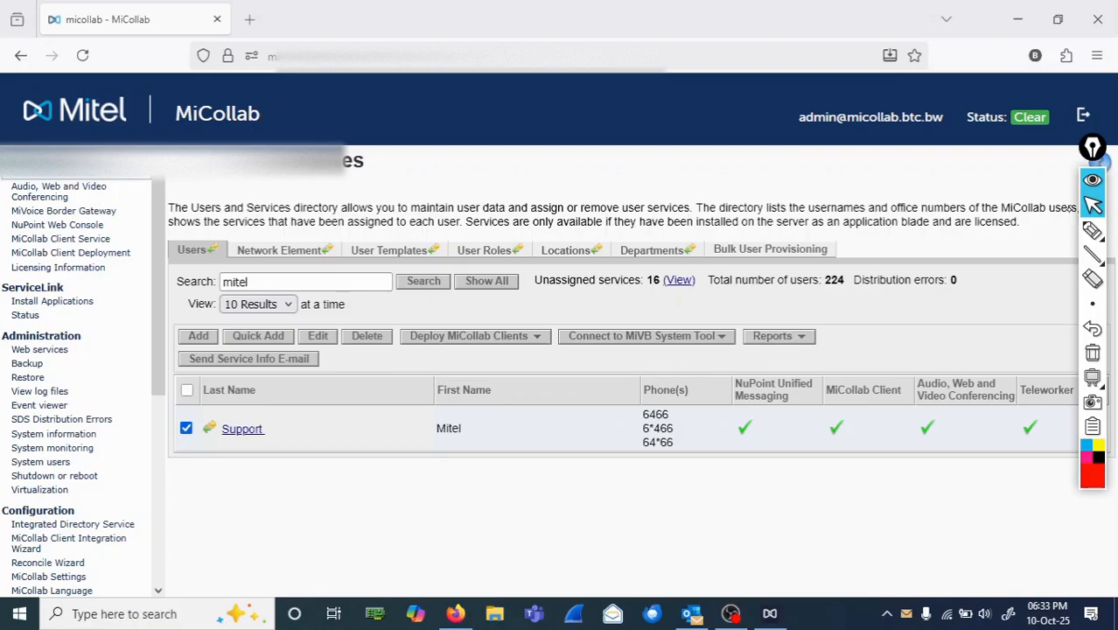
Step: Switch to the MiCollab Client configuration email in Outlook, and briefly bring up the MiCollab client's authentication key prompt before minimizing it
mouse_move(1088, 242)
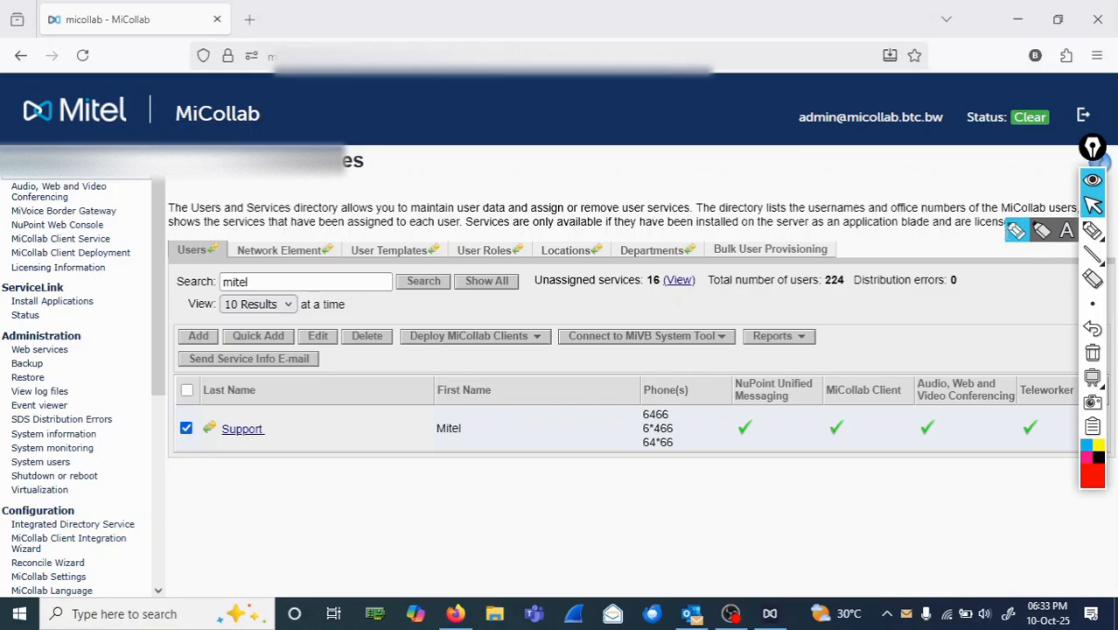
click(1083, 116)
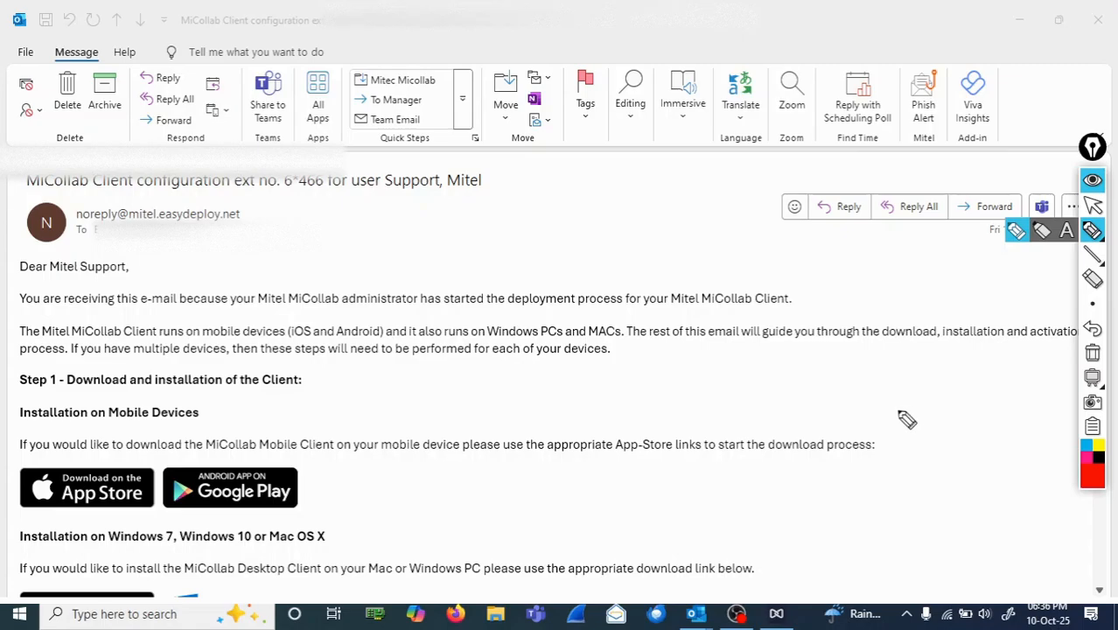
click(1093, 206)
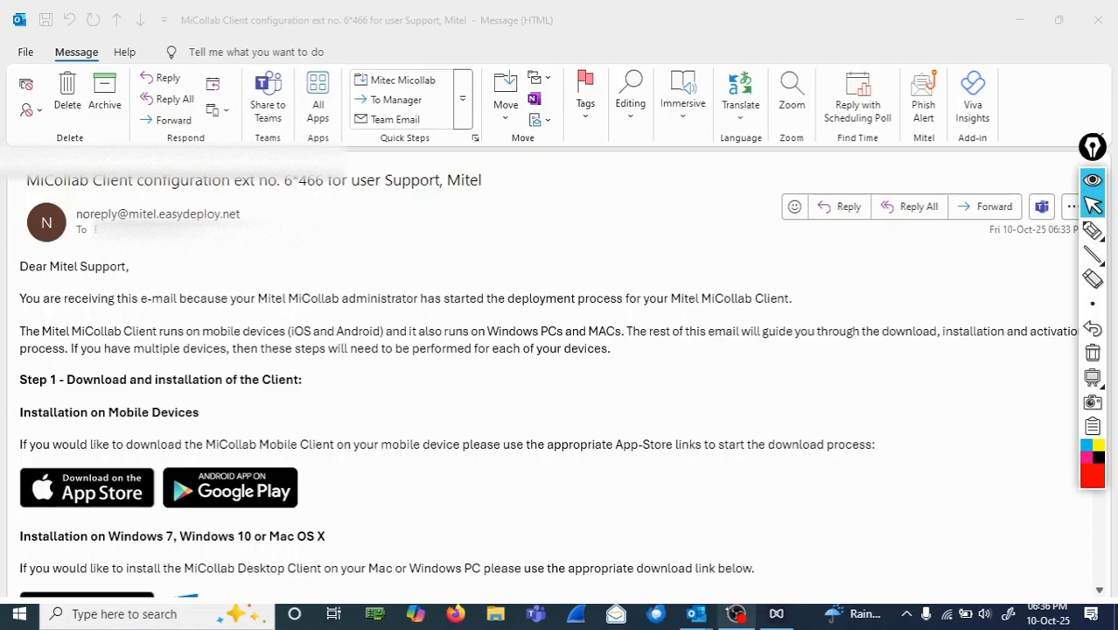
click(777, 615)
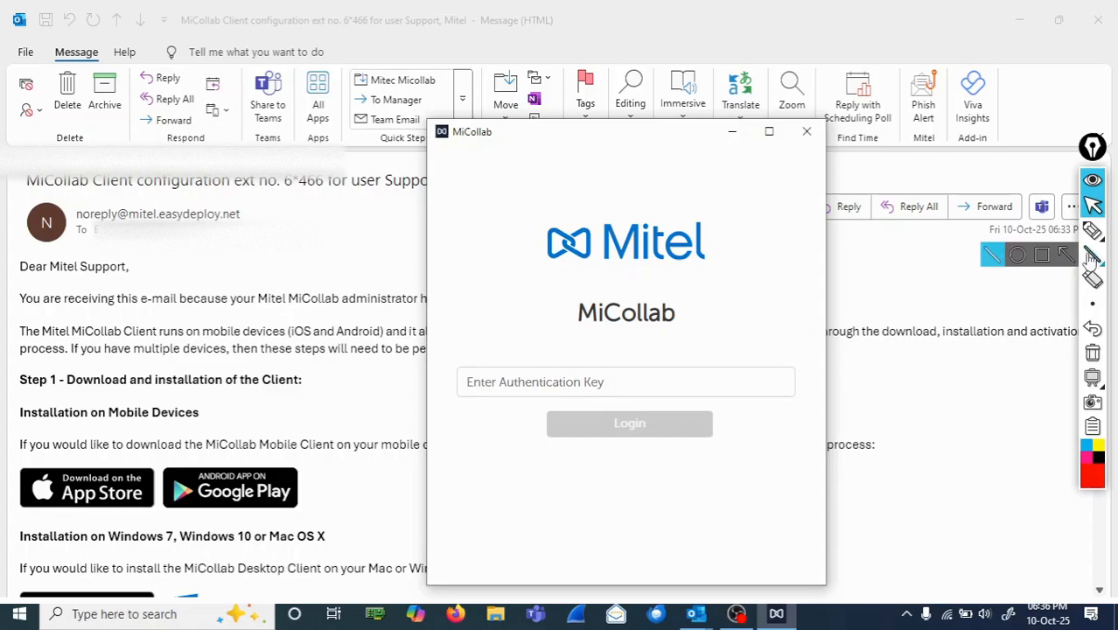
click(731, 133)
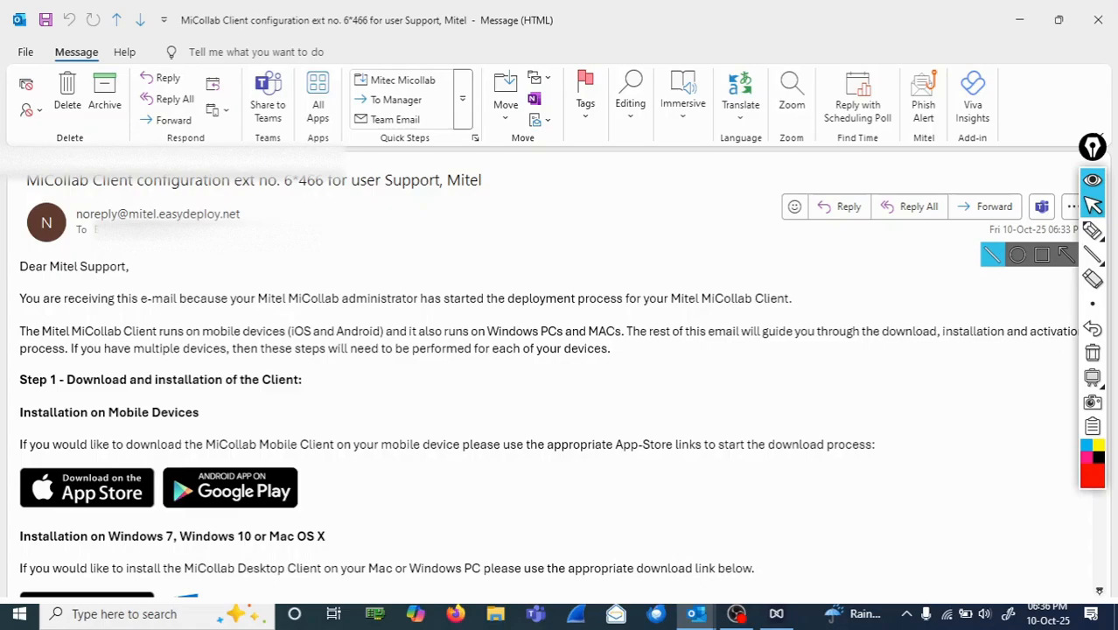
Step: Circle the "click here" provisioning link under Step 2 of the email in red and draw an arrow pointing to it
scroll(560, 427, down, 3)
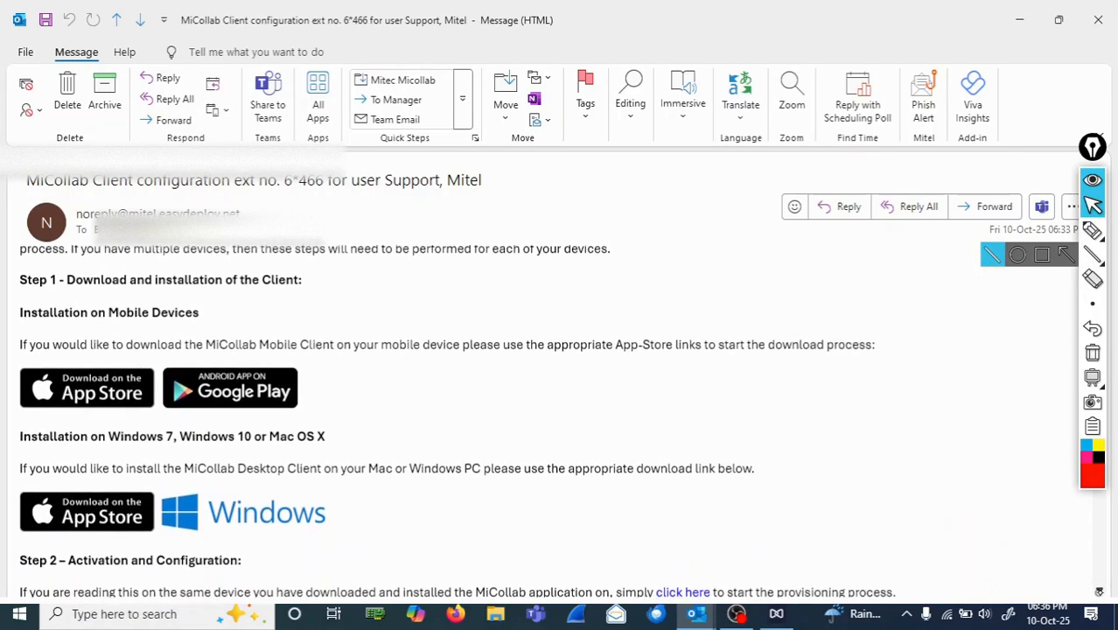
scroll(560, 427, down, 3)
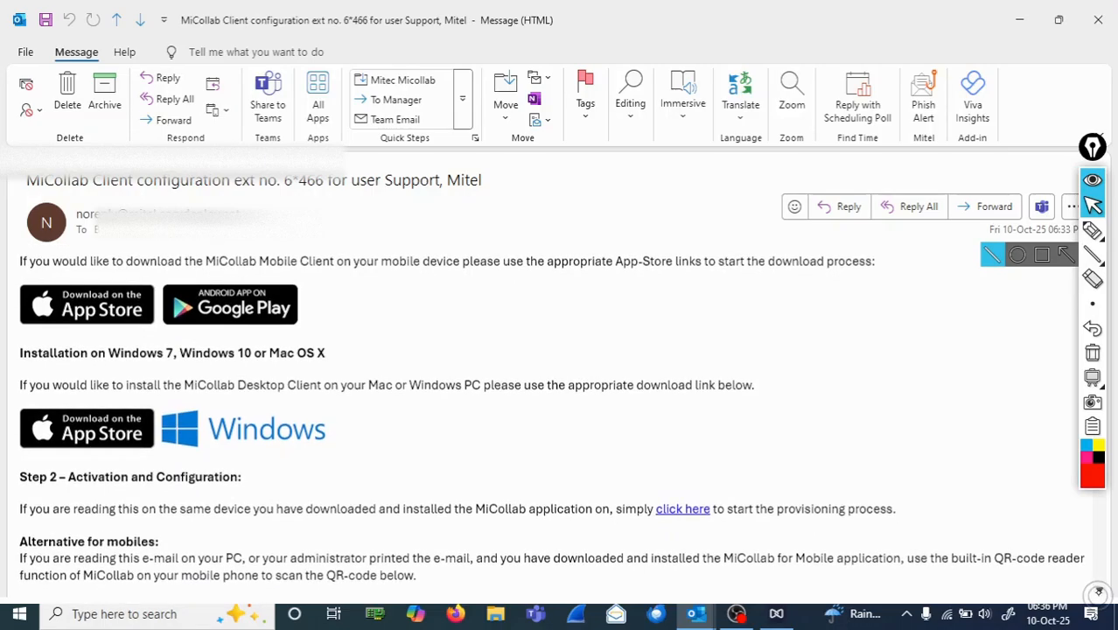
click(1093, 230)
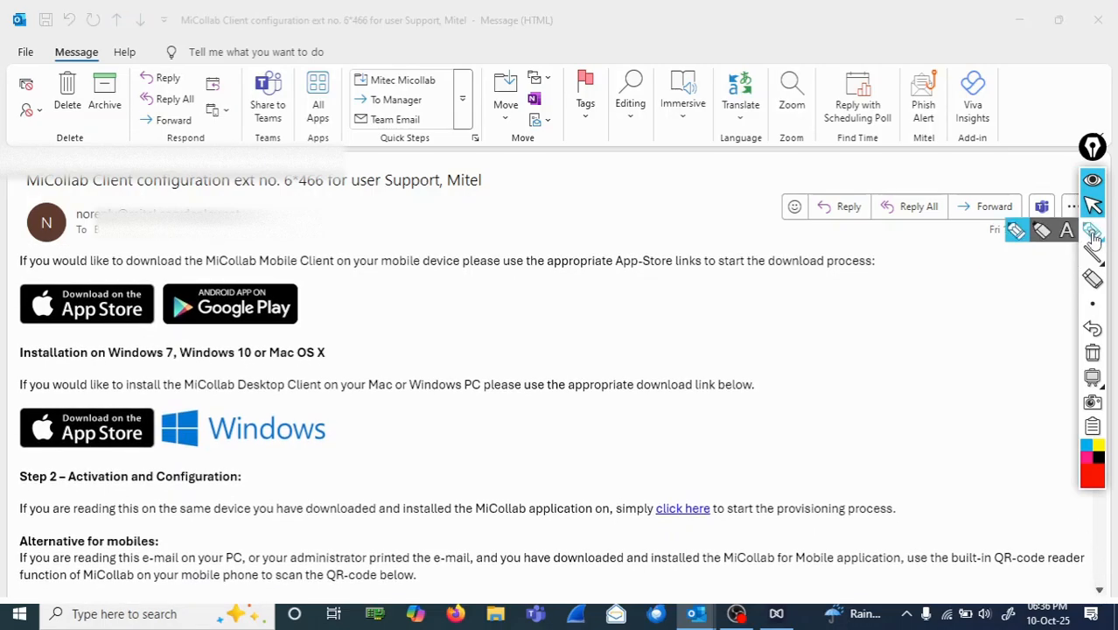
mouse_move(720, 496)
mouse_down()
mouse_move(699, 469)
mouse_move(644, 499)
mouse_move(726, 530)
mouse_move(654, 474)
mouse_move(726, 528)
mouse_move(731, 503)
mouse_up()
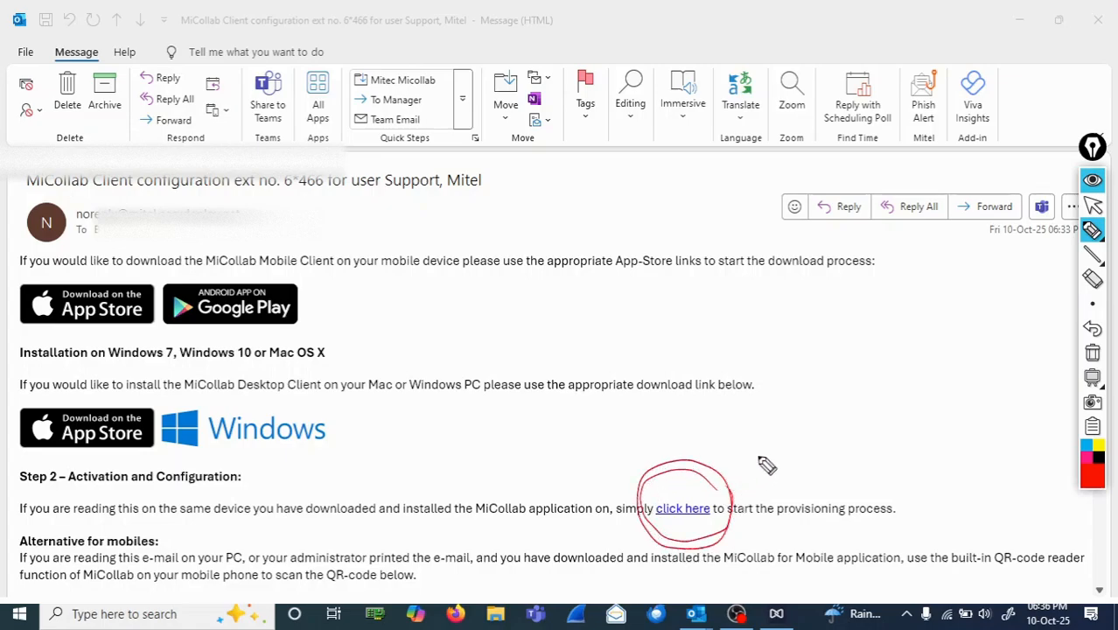
mouse_move(769, 450)
mouse_down()
mouse_move(726, 486)
mouse_move(745, 485)
mouse_up()
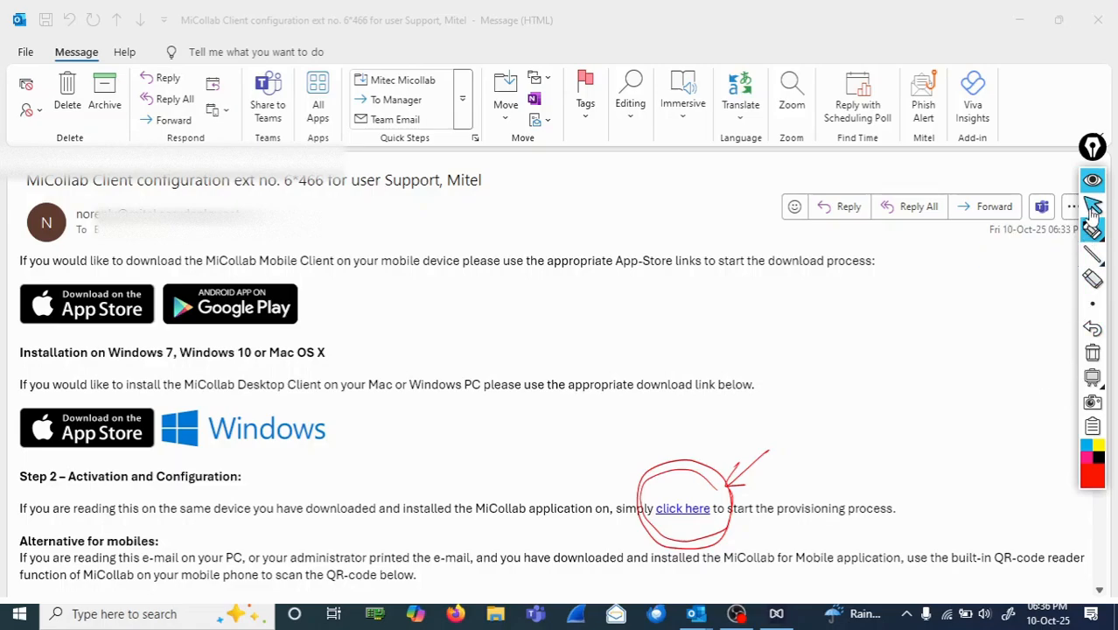
Step: Handwrite "webbrowser link automatically insert the authentication into the softphone" in red beside the link, and clear all markings
mouse_move(1092, 233)
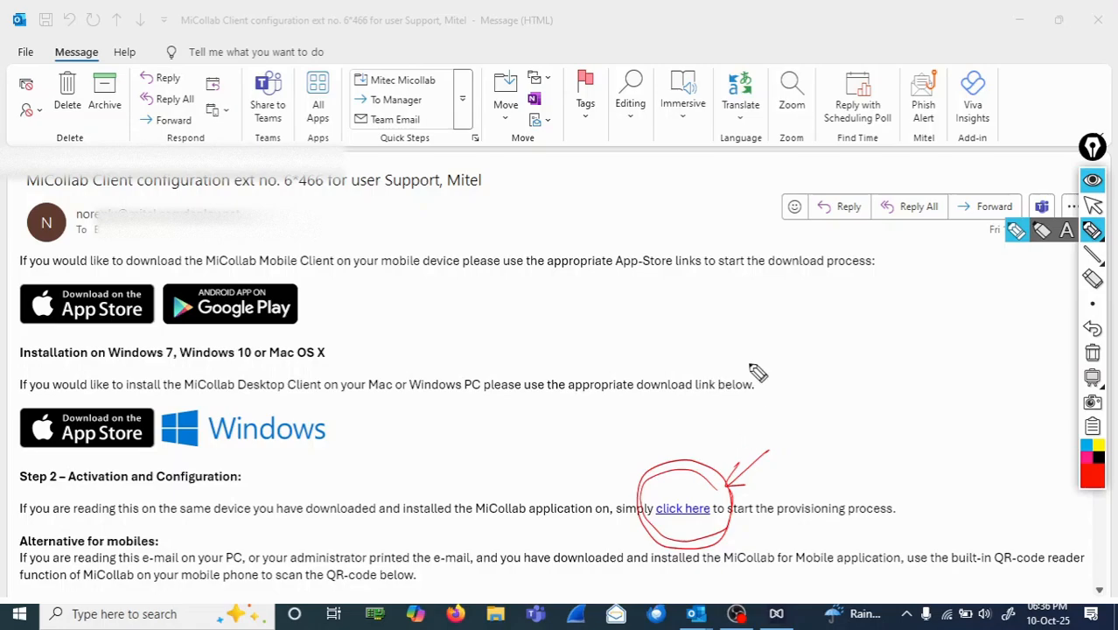
drag(741, 337, 905, 338)
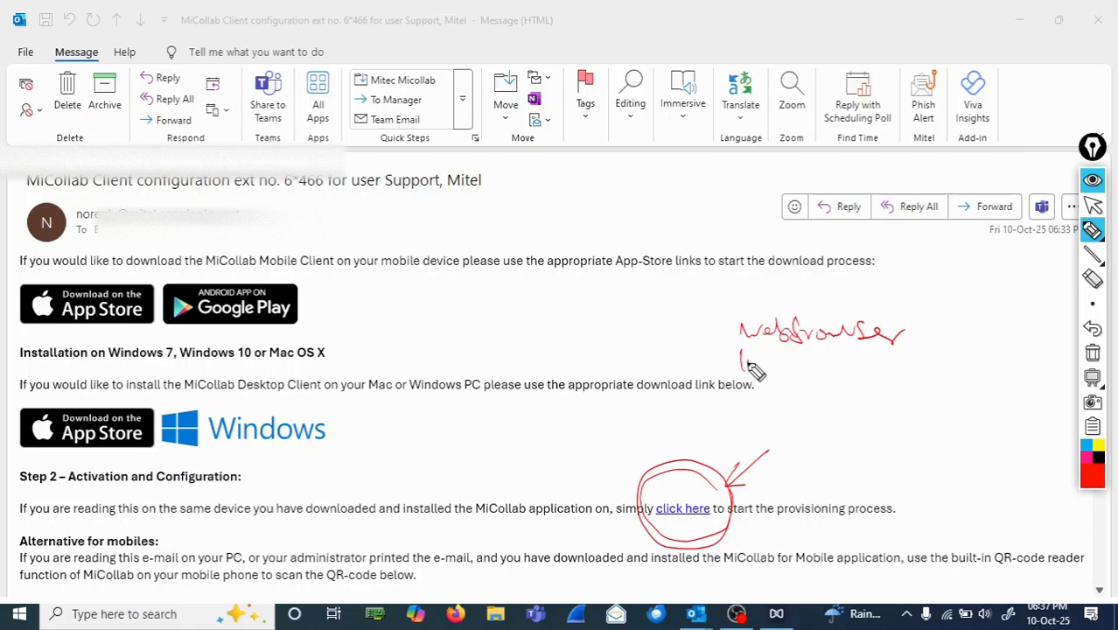
mouse_move(749, 366)
mouse_down()
mouse_move(779, 375)
mouse_move(774, 363)
mouse_up()
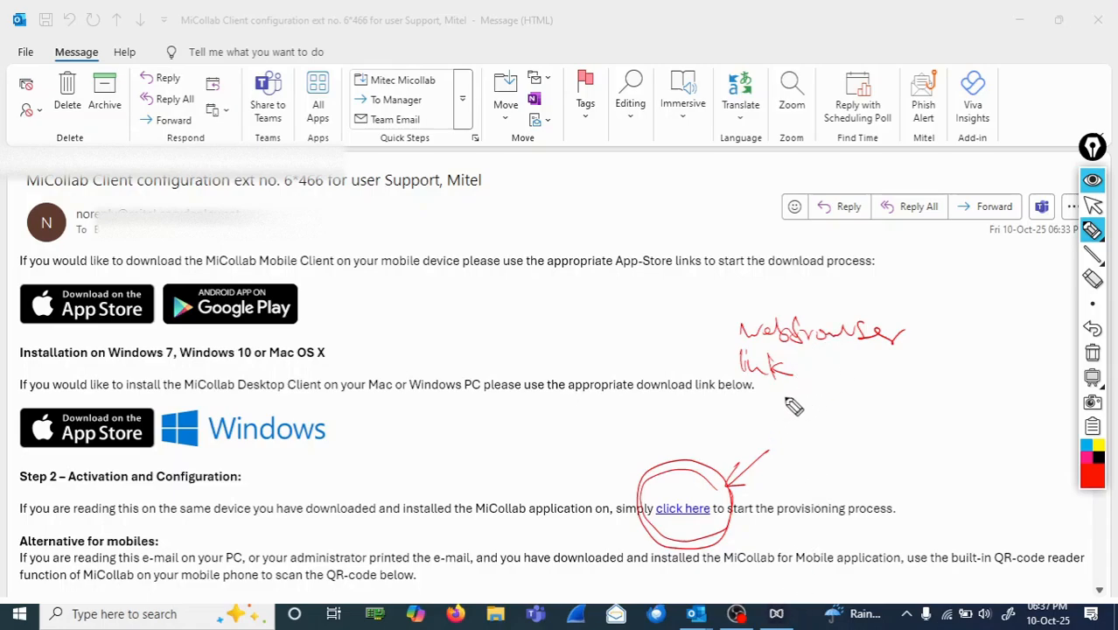
mouse_move(813, 401)
mouse_down()
mouse_move(941, 395)
mouse_move(981, 379)
mouse_move(959, 420)
mouse_up()
drag(802, 432, 859, 425)
click(799, 418)
drag(753, 404, 759, 410)
drag(900, 408, 896, 433)
drag(882, 423, 946, 422)
mouse_move(788, 465)
mouse_down()
mouse_move(796, 486)
mouse_move(831, 465)
mouse_move(931, 469)
mouse_move(970, 452)
mouse_move(1030, 465)
mouse_up()
mouse_move(826, 495)
mouse_down()
mouse_move(894, 509)
mouse_move(898, 495)
mouse_move(915, 506)
mouse_move(928, 483)
mouse_move(953, 485)
mouse_up()
mouse_move(823, 523)
mouse_down()
mouse_move(813, 544)
mouse_move(898, 518)
mouse_move(920, 527)
mouse_move(908, 511)
mouse_up()
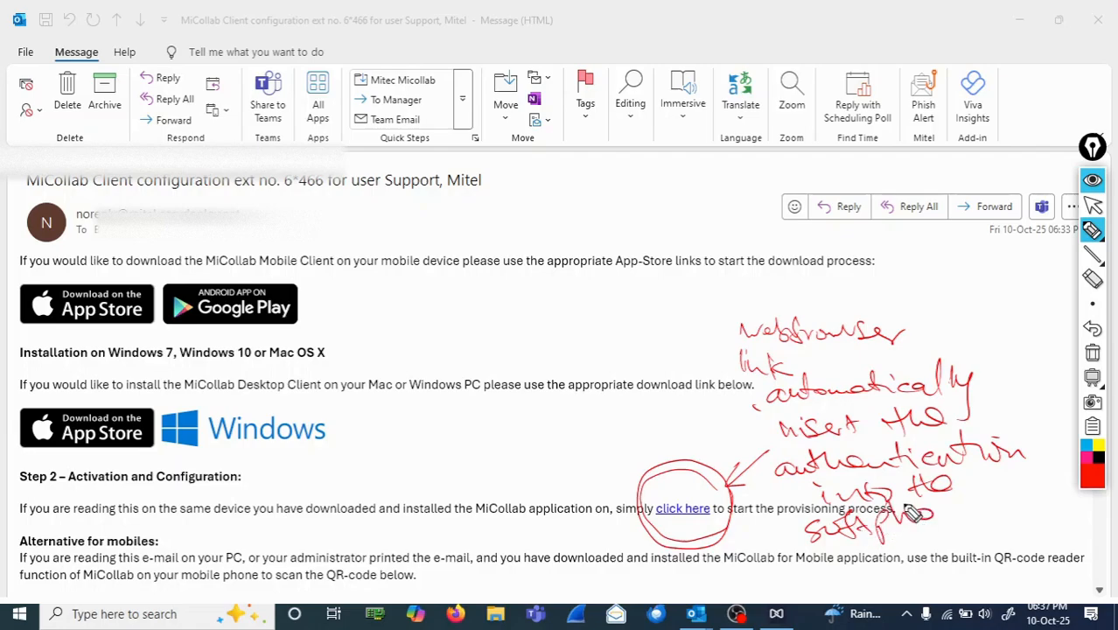
click(1092, 353)
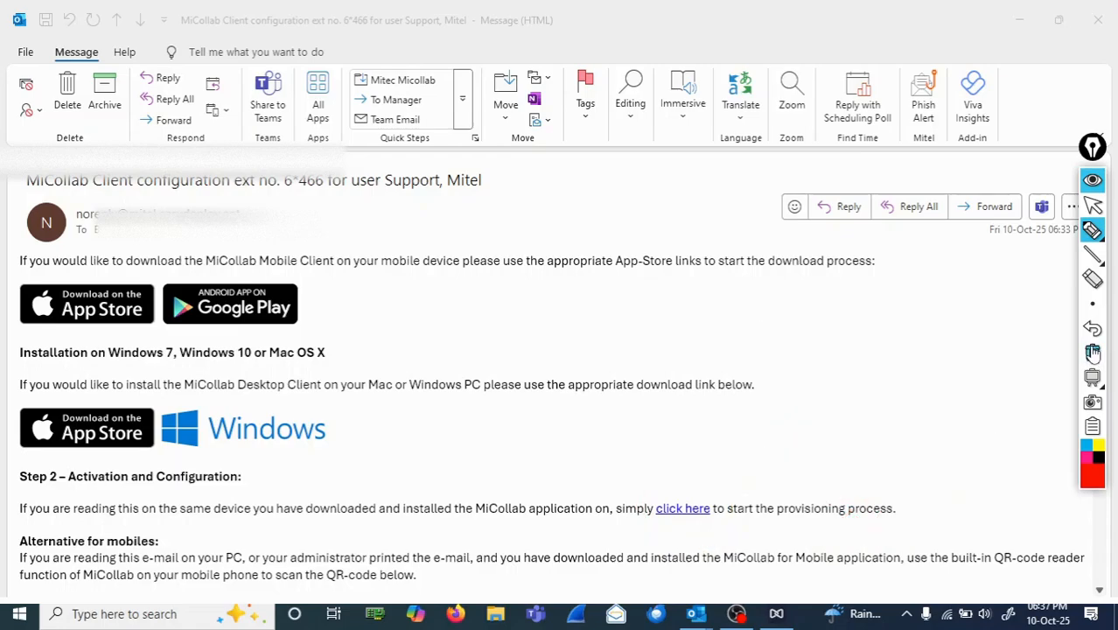
Step: Start the client provisioning process from the "click here" link in the deployment email
click(1093, 204)
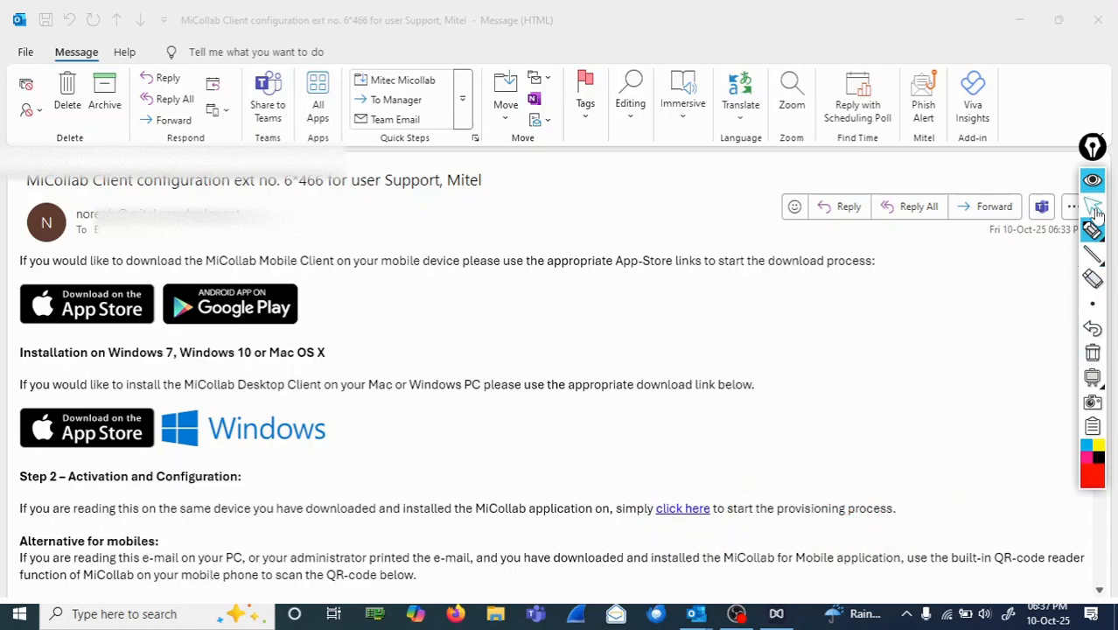
click(688, 510)
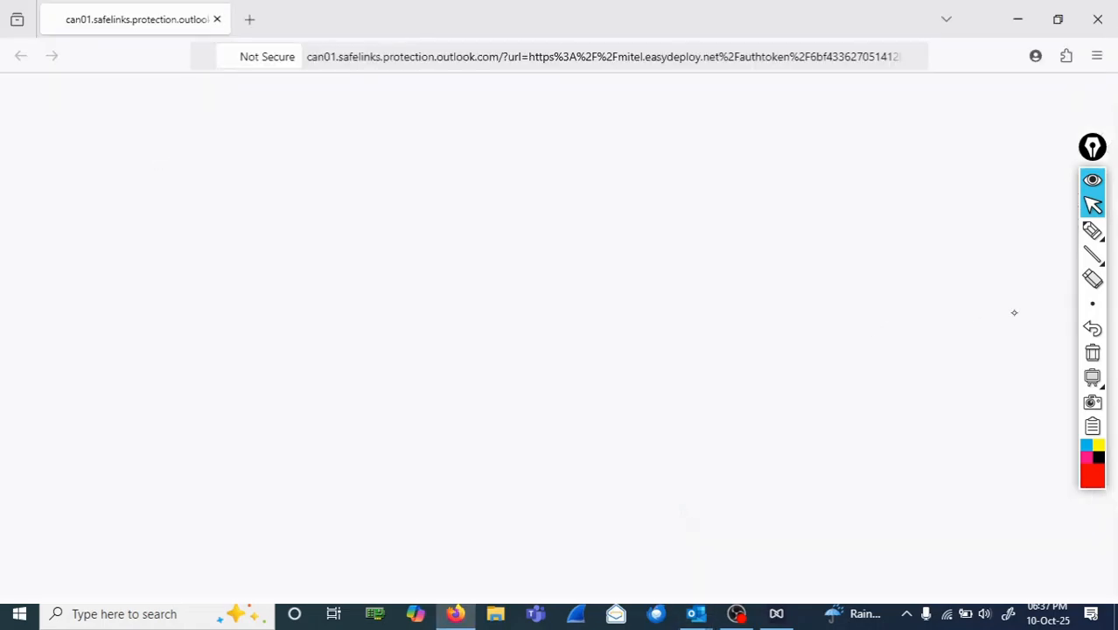
Step: Circle the provisioning link's address in the browser in red, and clear the marking
click(1092, 229)
mouse_move(806, 75)
mouse_down()
mouse_move(416, 35)
mouse_move(380, 96)
mouse_move(716, 102)
mouse_move(917, 70)
mouse_up()
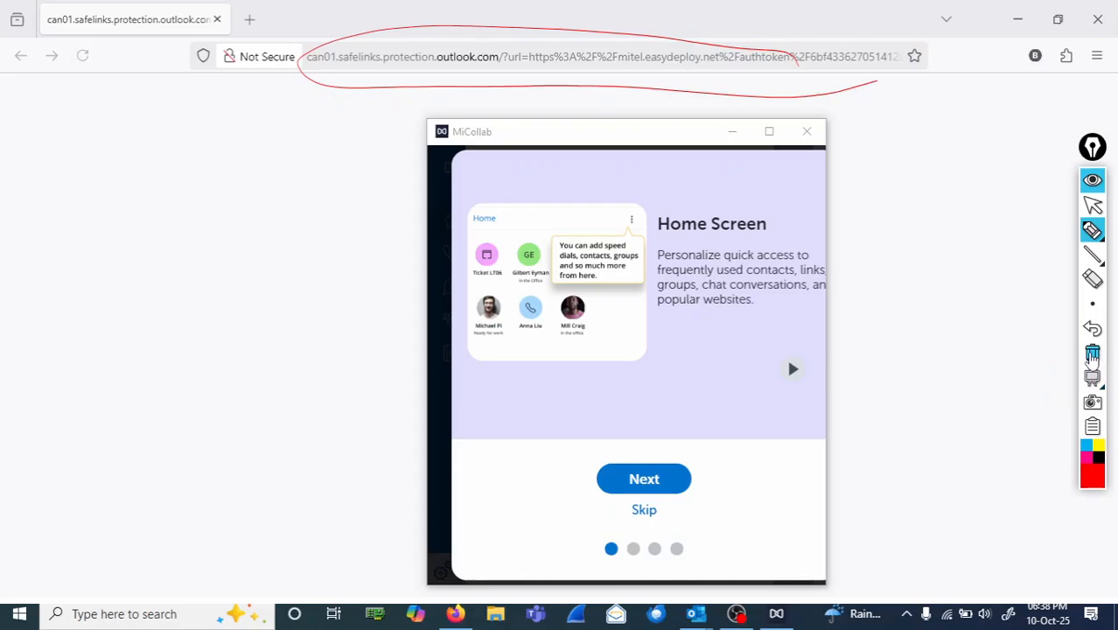
click(1094, 354)
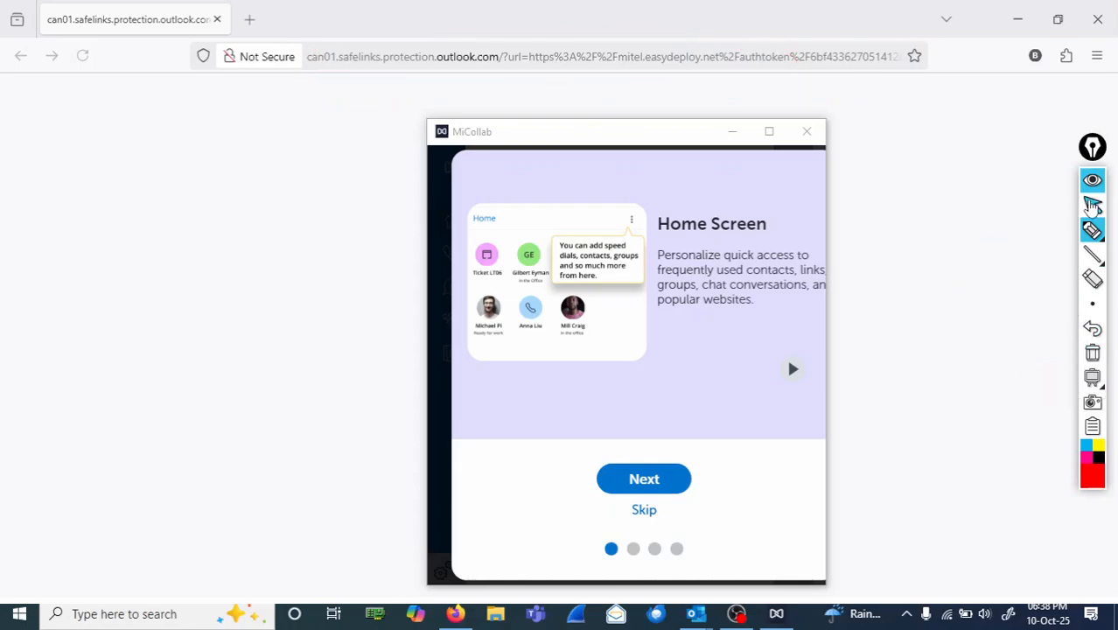
click(1094, 207)
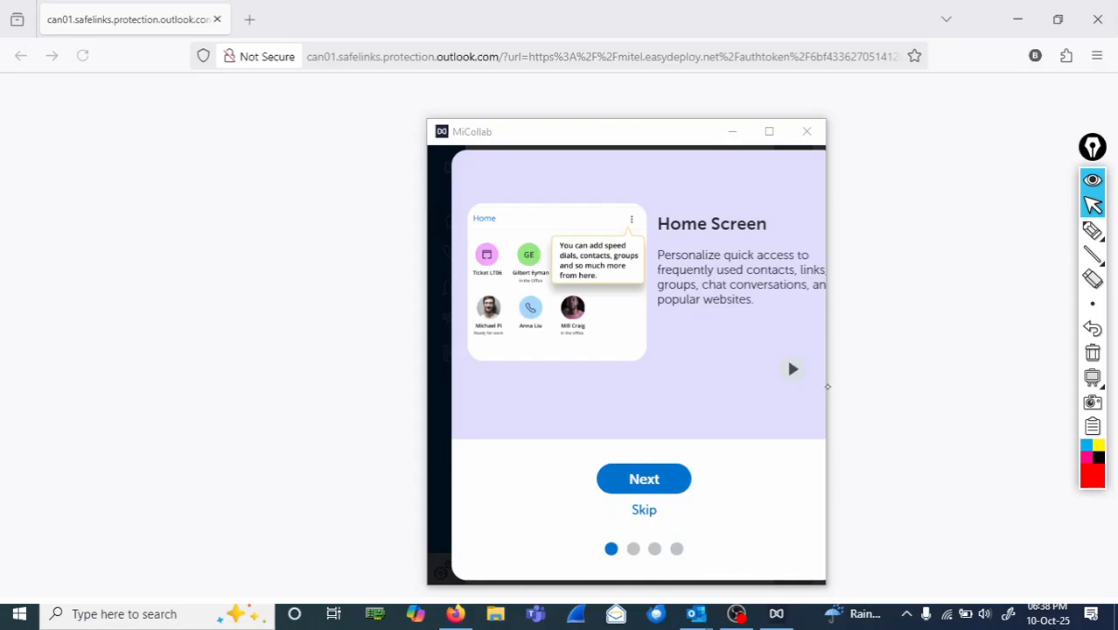
Step: Go through the MiCollab introduction screens and accept the emergency services notice with "Do not show again" enabled
click(794, 369)
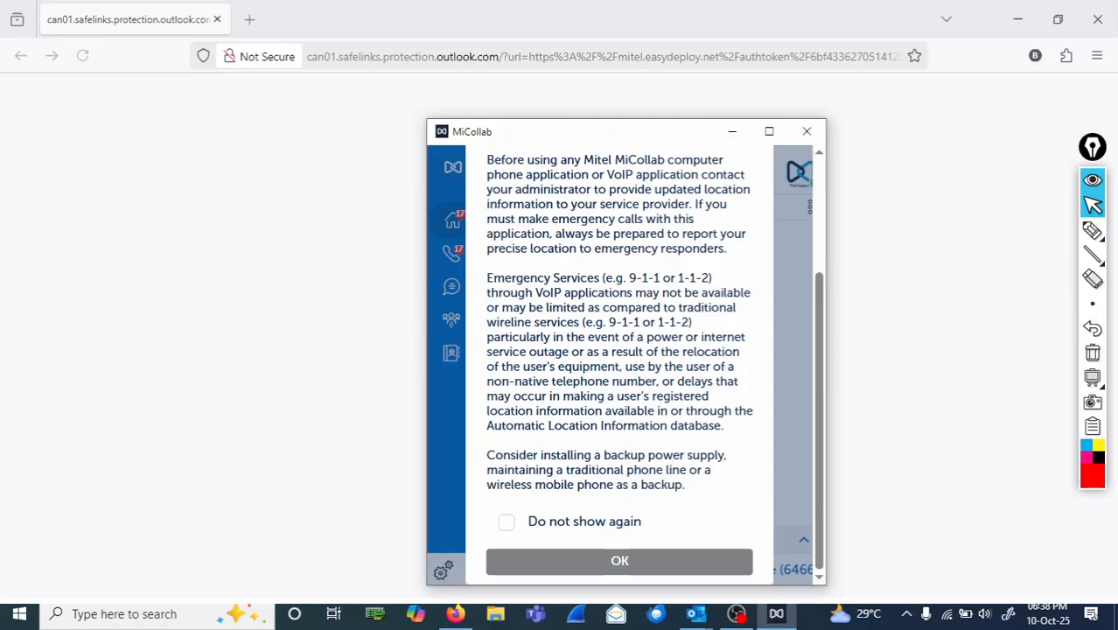
click(507, 523)
click(620, 561)
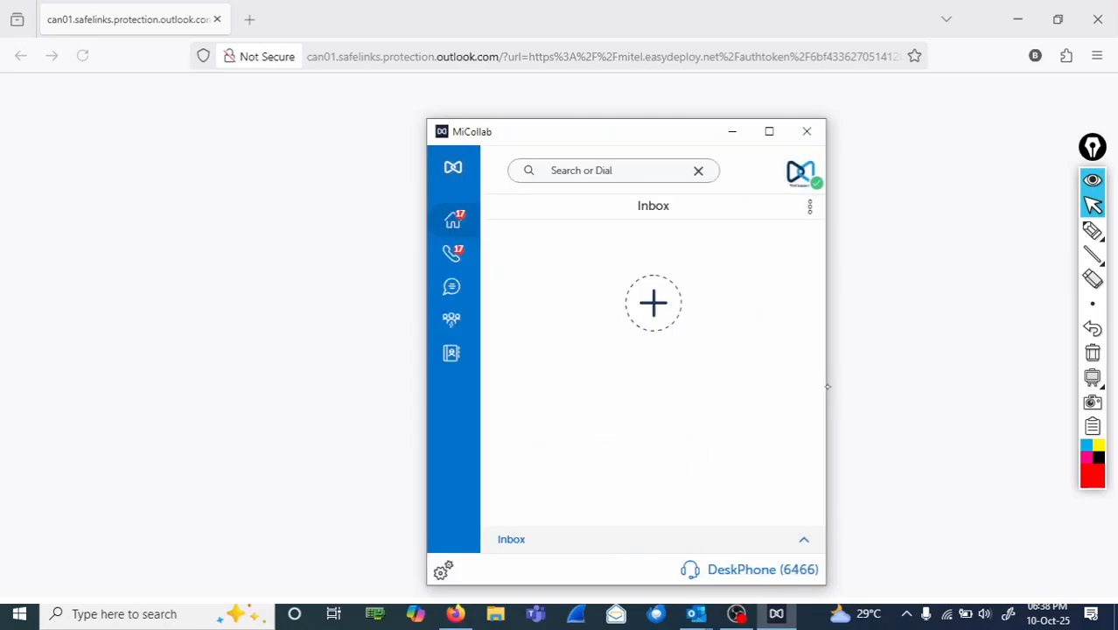
Step: Open the DeskPhone (6466) call options, circle the Softphone switch in red with a smiley face above it, and clear the drawings
click(750, 569)
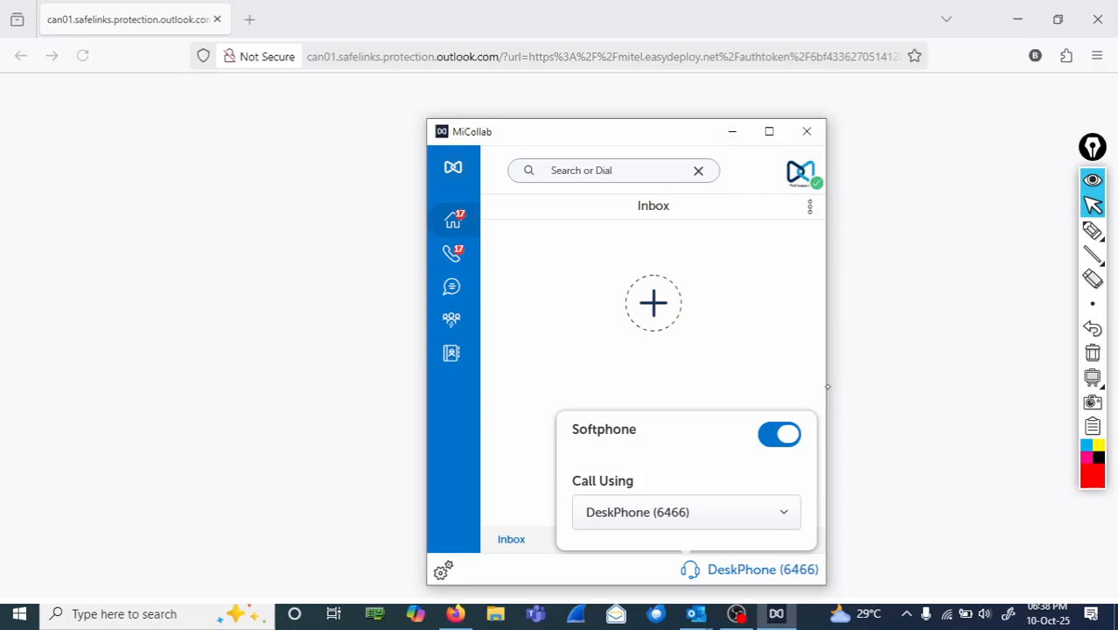
click(1092, 230)
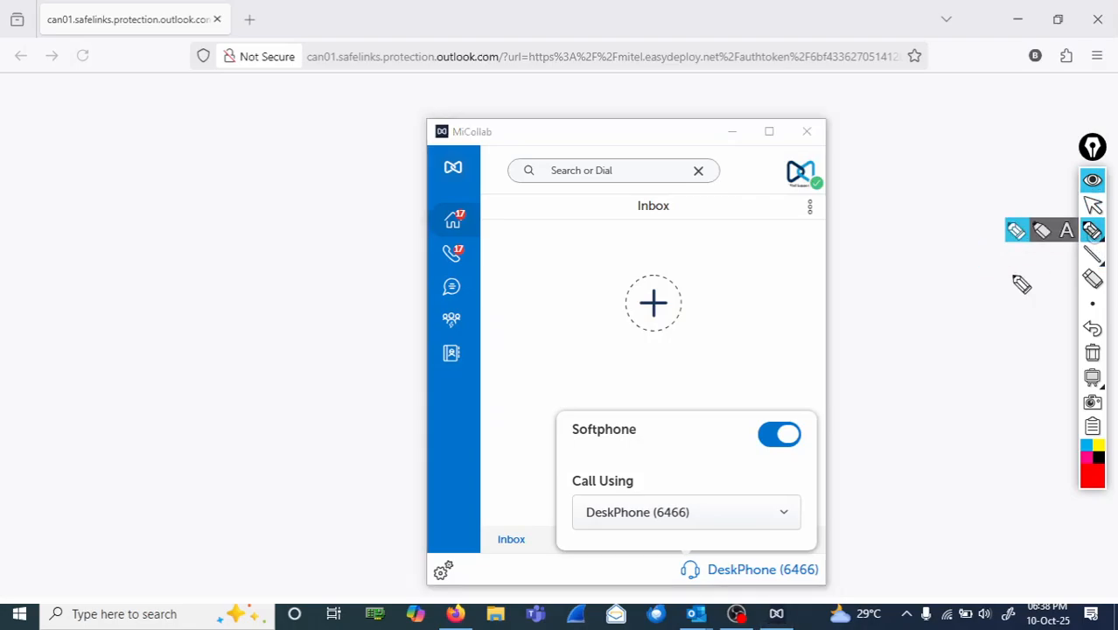
mouse_move(793, 427)
mouse_down()
mouse_move(808, 470)
mouse_move(790, 408)
mouse_up()
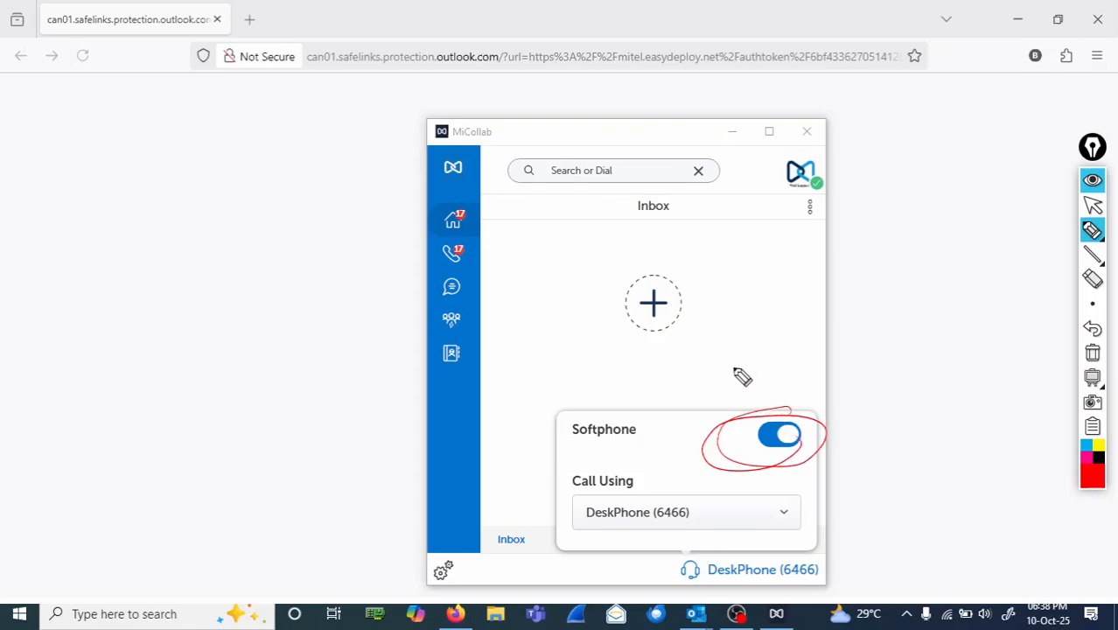
mouse_move(773, 336)
mouse_down()
mouse_move(798, 389)
mouse_move(762, 342)
mouse_move(771, 360)
mouse_move(758, 349)
mouse_move(732, 361)
mouse_up()
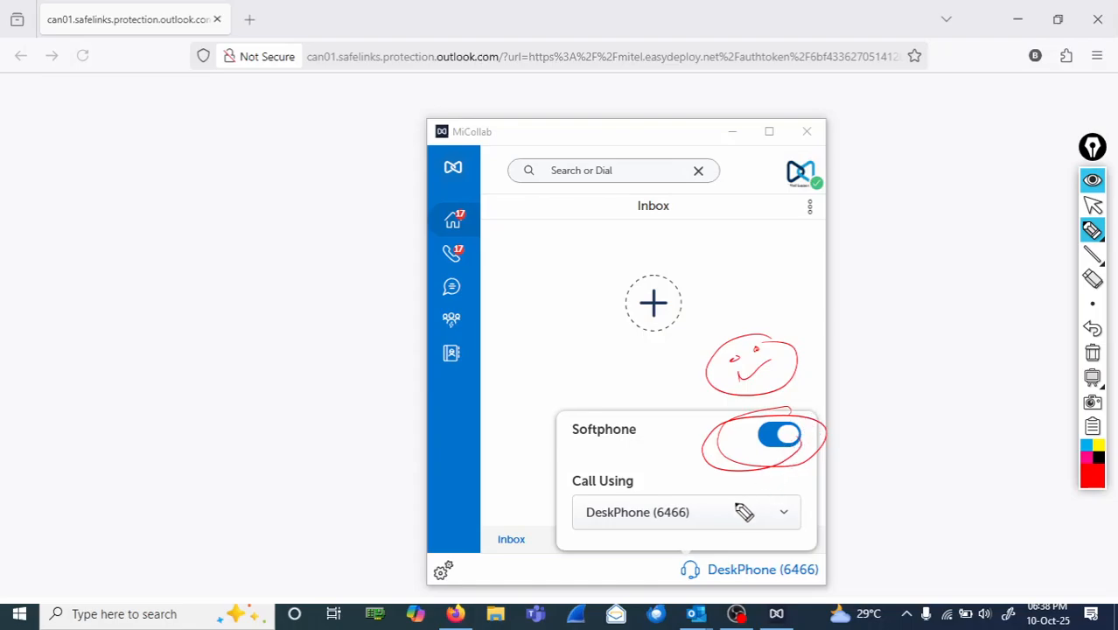
click(1092, 356)
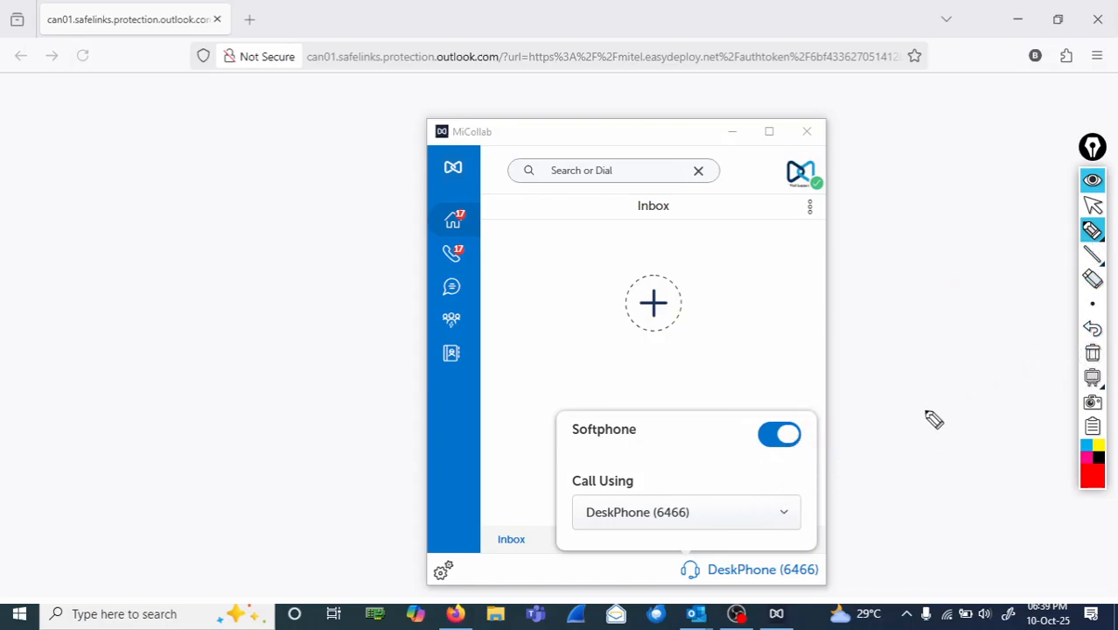
click(1093, 207)
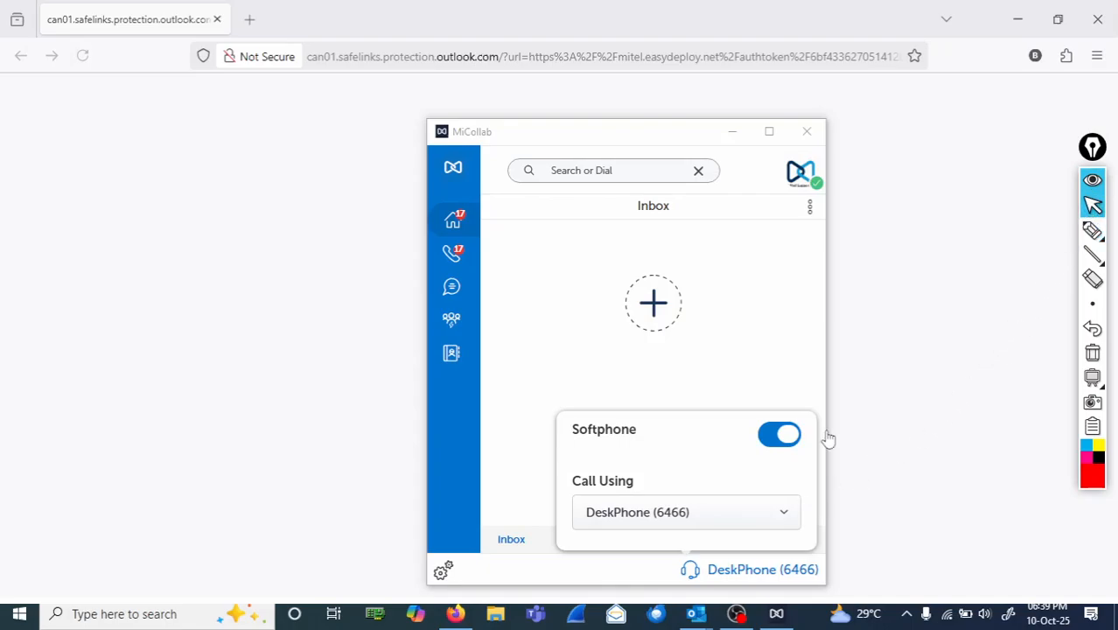
Step: Set the Call Using device to SoftPhone in the MiCollab call options
click(770, 513)
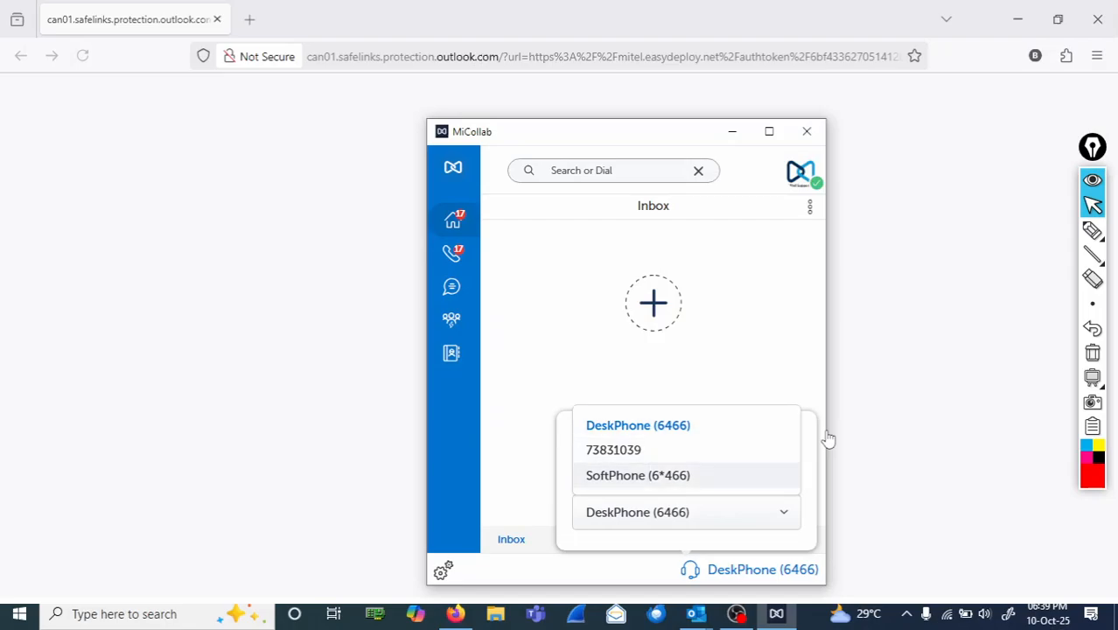
click(691, 475)
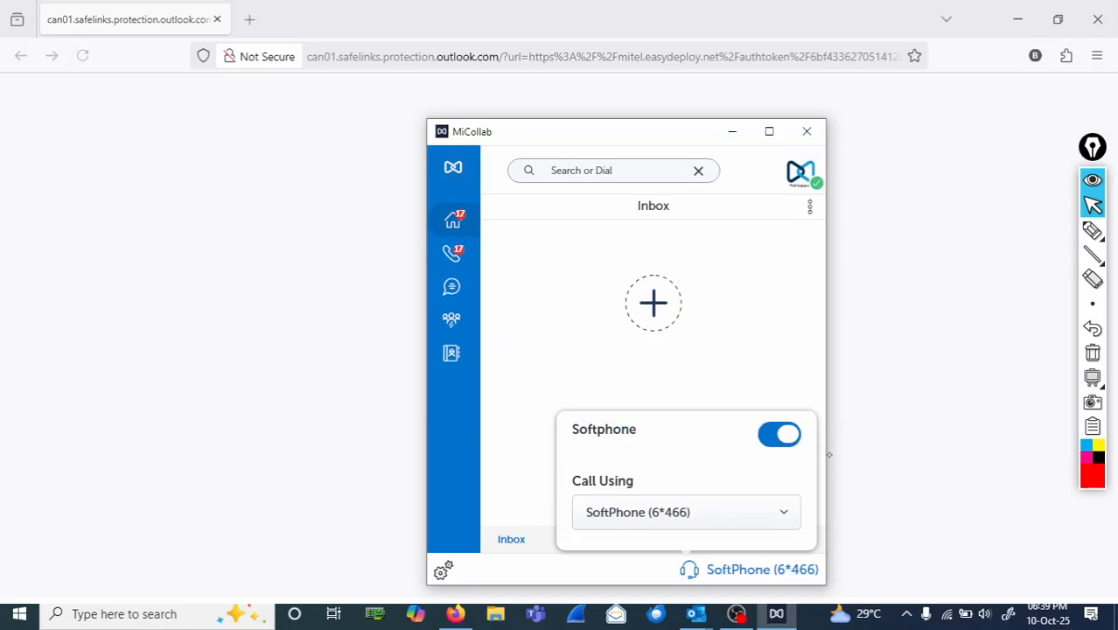
Step: Circle the Call Using setting and its SoftPhone selection in red with the pen, and clear the marking
mouse_move(1093, 236)
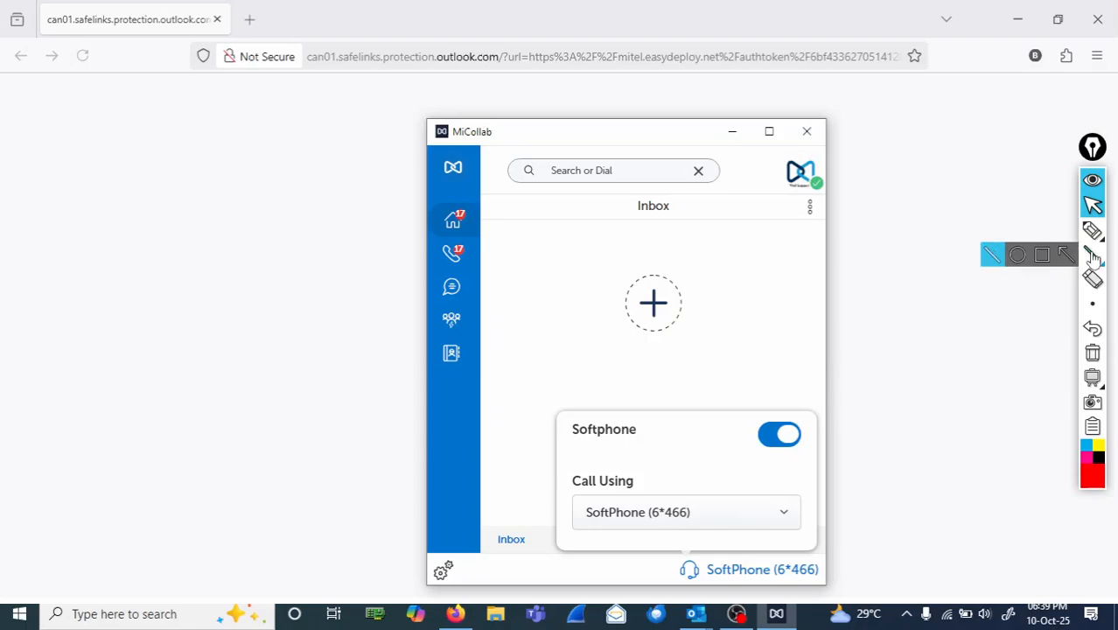
click(1092, 233)
mouse_move(658, 471)
mouse_down()
mouse_move(585, 461)
mouse_move(600, 539)
mouse_move(700, 490)
mouse_move(648, 461)
mouse_up()
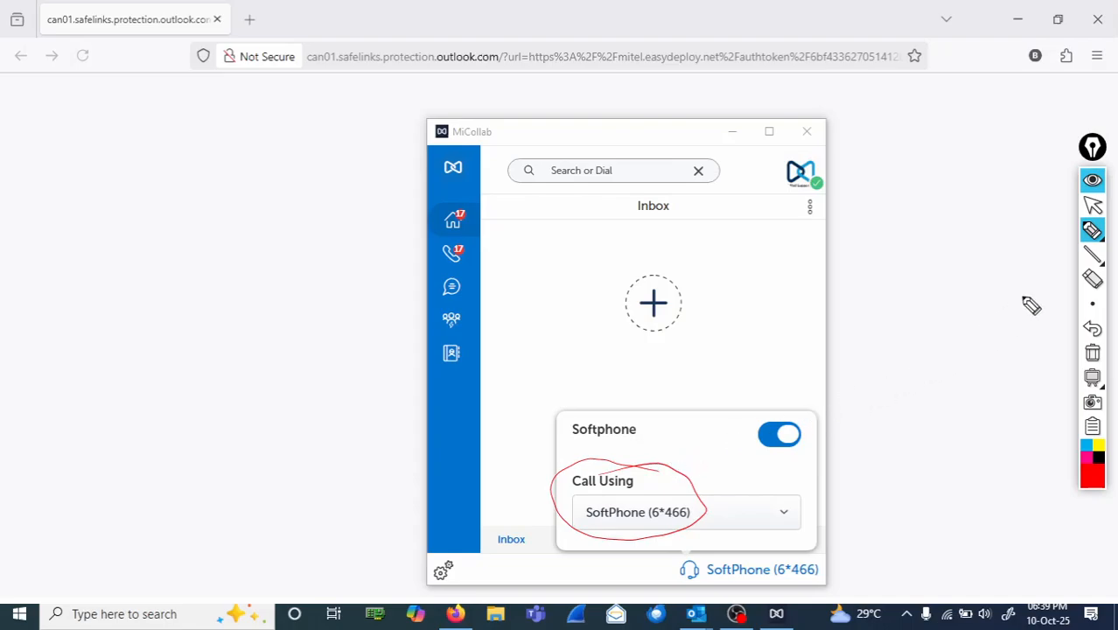
click(1092, 354)
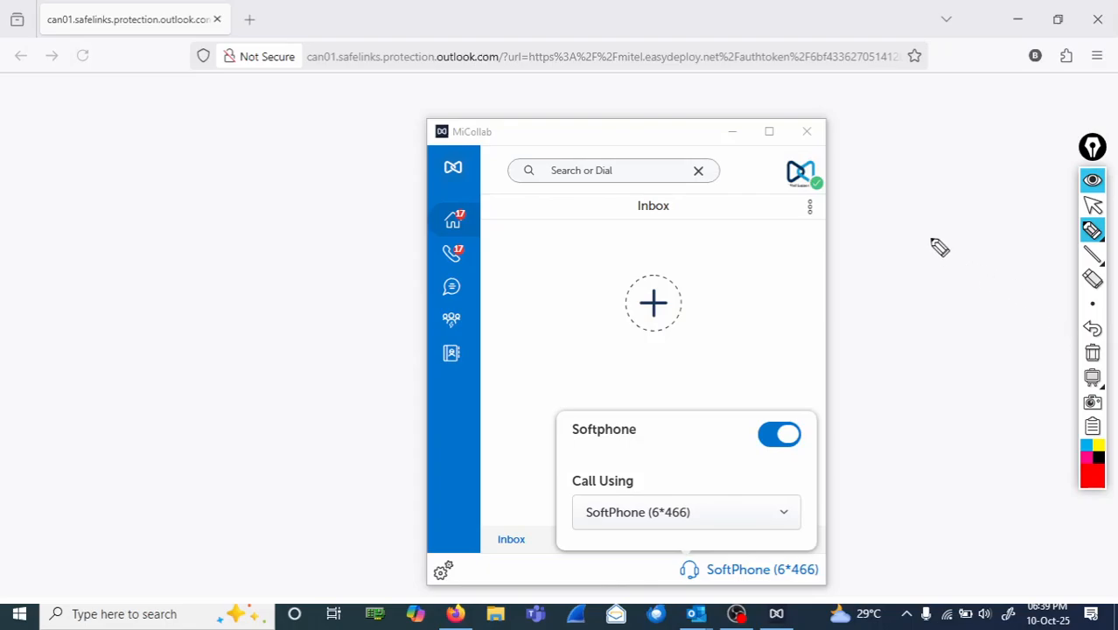
click(1092, 231)
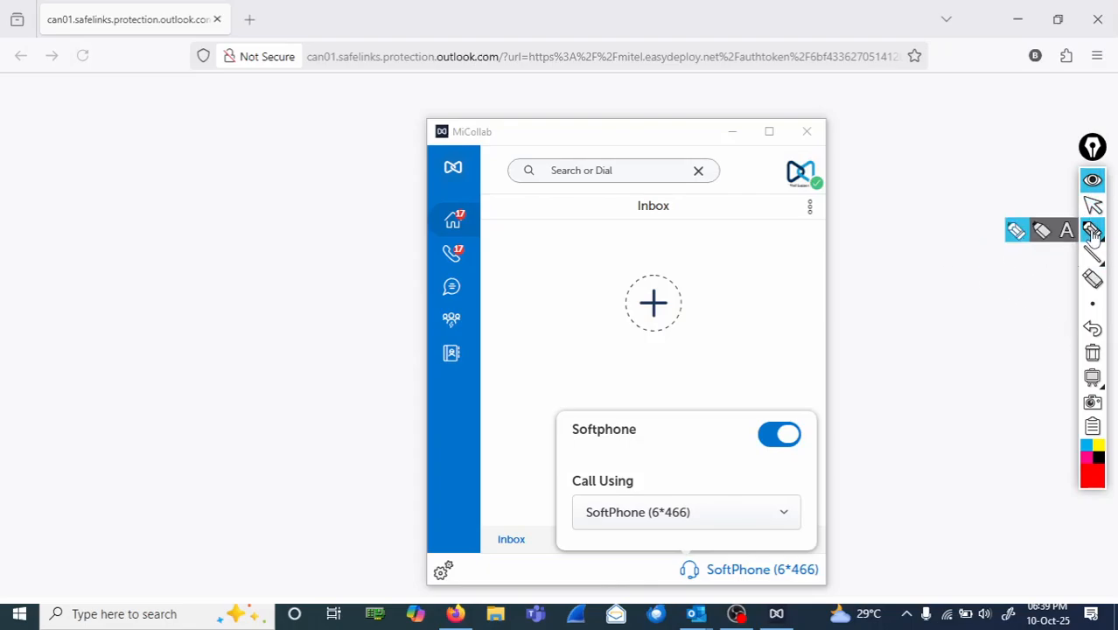